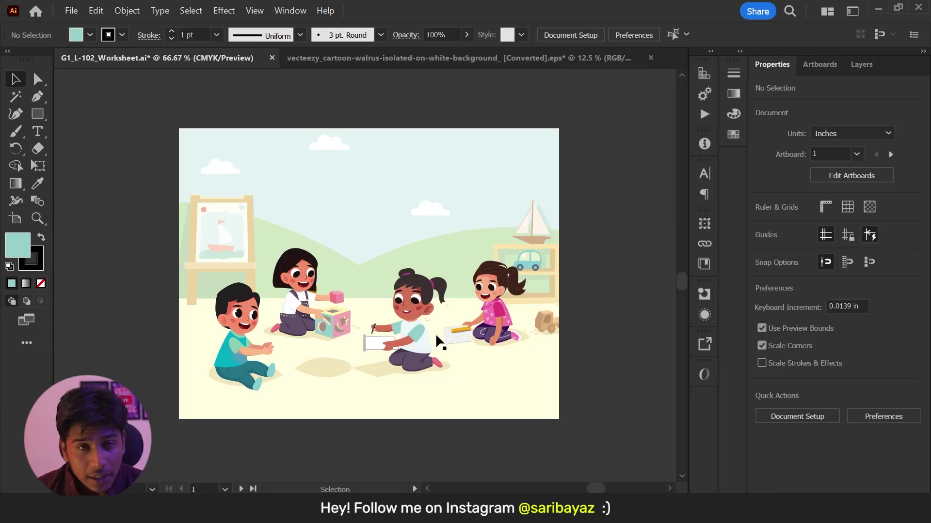
Drill into the nested scene groups and isolate the girl's hand-and-pen group.
{"action": "left_click", "coordinate": [374, 313]}
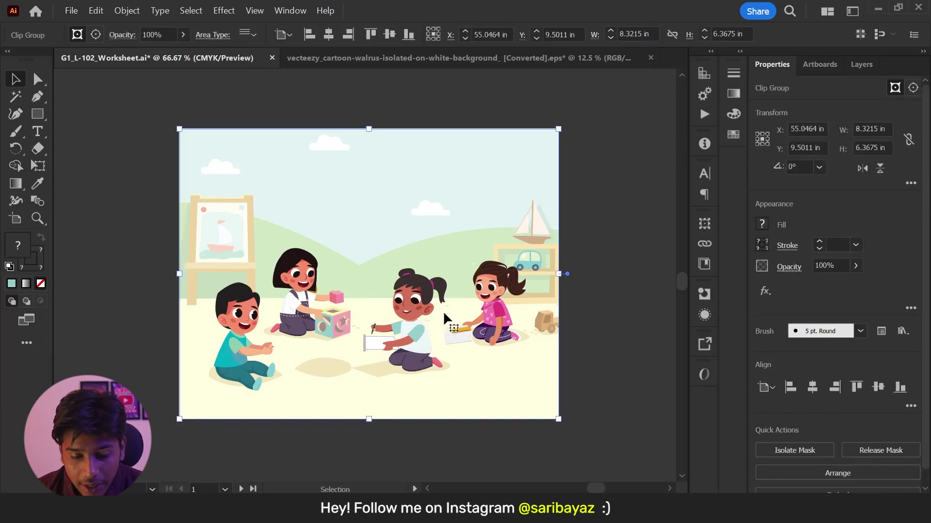
{"action": "double_click", "coordinate": [416, 310]}
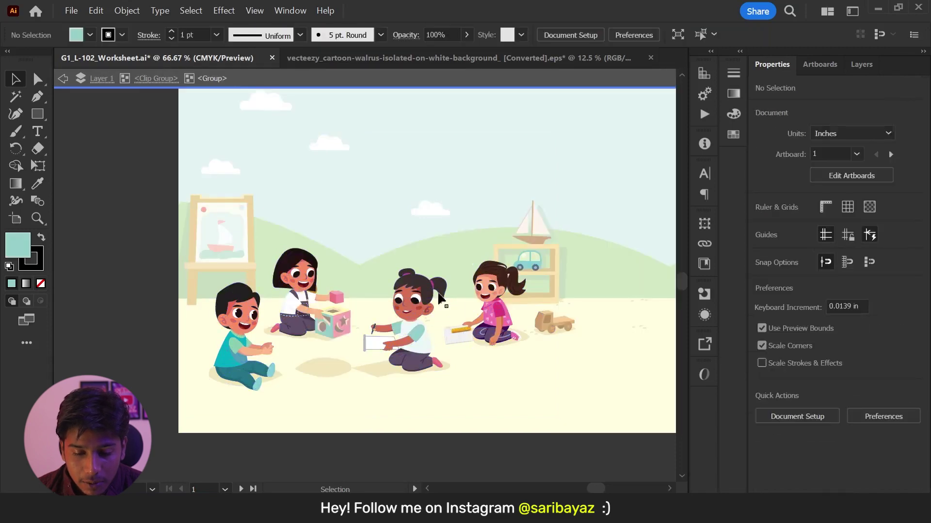
{"action": "double_click", "coordinate": [405, 305]}
{"action": "scroll", "coordinate": [405, 308], "scroll_direction": "up", "scroll_amount": 4}
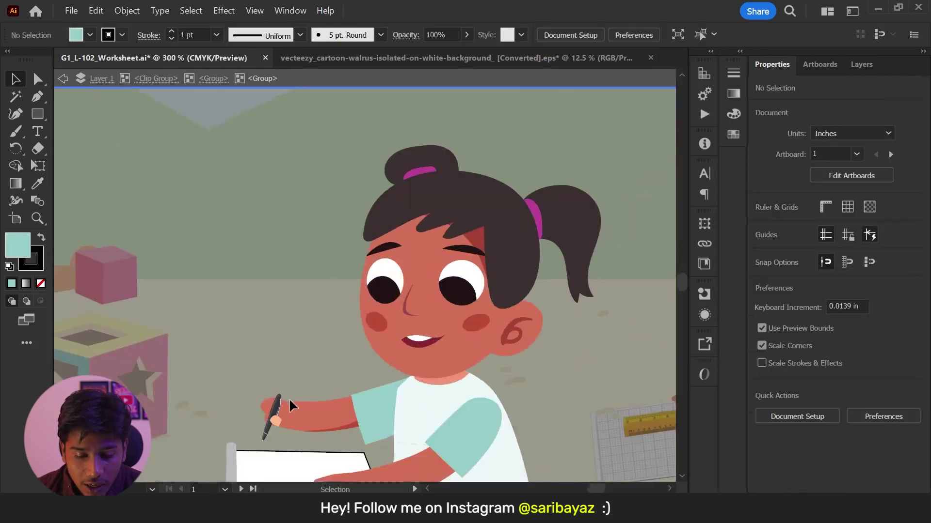
{"action": "scroll", "coordinate": [257, 430], "scroll_direction": "up", "scroll_amount": 4}
{"action": "left_click", "coordinate": [343, 418]}
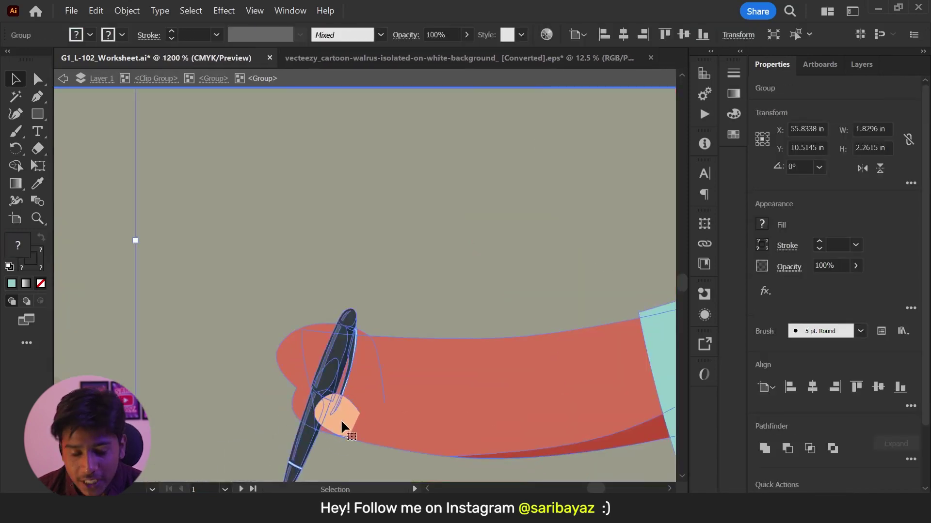
{"action": "scroll", "coordinate": [349, 393], "scroll_direction": "down", "scroll_amount": 2}
{"action": "double_click", "coordinate": [339, 360]}
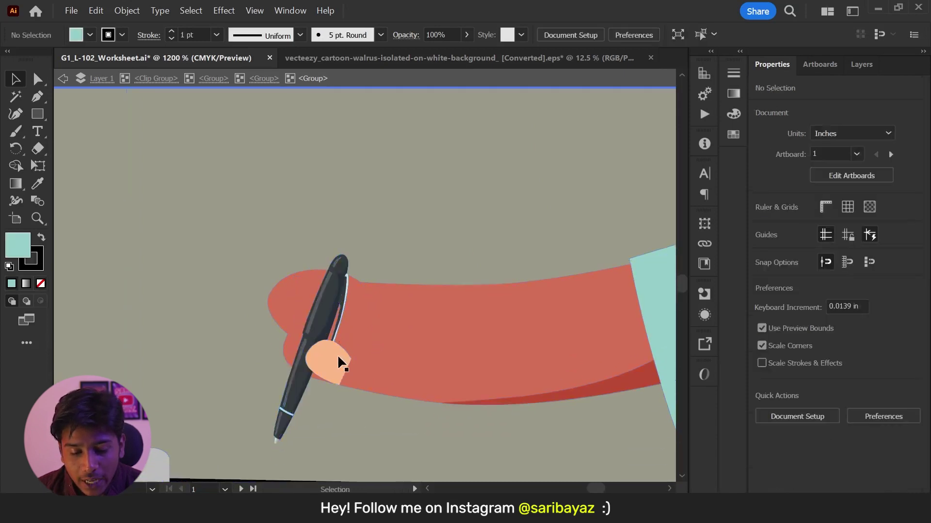
Recolour the peach fingertip with the red sampled from her arm, then deselect it.
{"action": "left_click", "coordinate": [339, 364]}
{"action": "scroll", "coordinate": [342, 373], "scroll_direction": "up", "scroll_amount": 3}
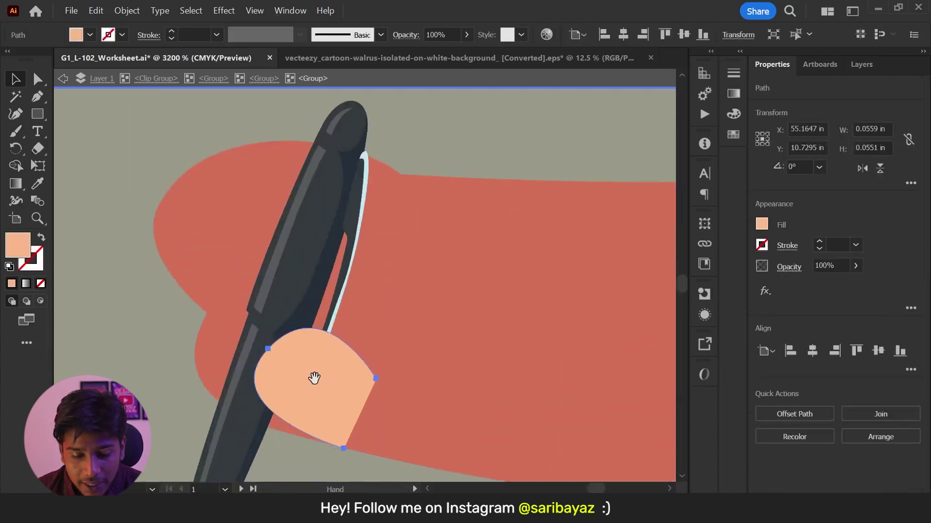
{"action": "left_click_drag", "start_coordinate": [315, 378], "coordinate": [334, 305]}
{"action": "key", "text": "i"}
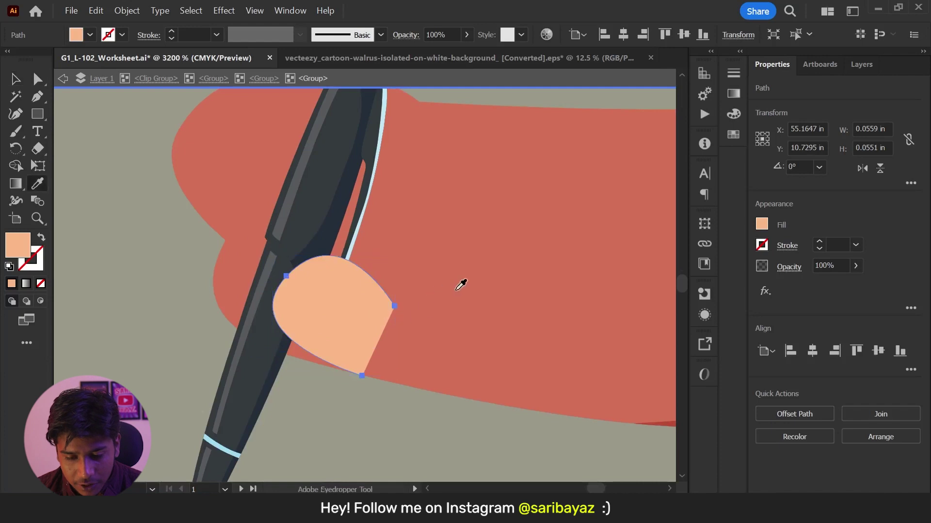
{"action": "left_click", "coordinate": [456, 258]}
{"action": "scroll", "coordinate": [439, 269], "scroll_direction": "down", "scroll_amount": 5}
{"action": "key", "text": "v"}
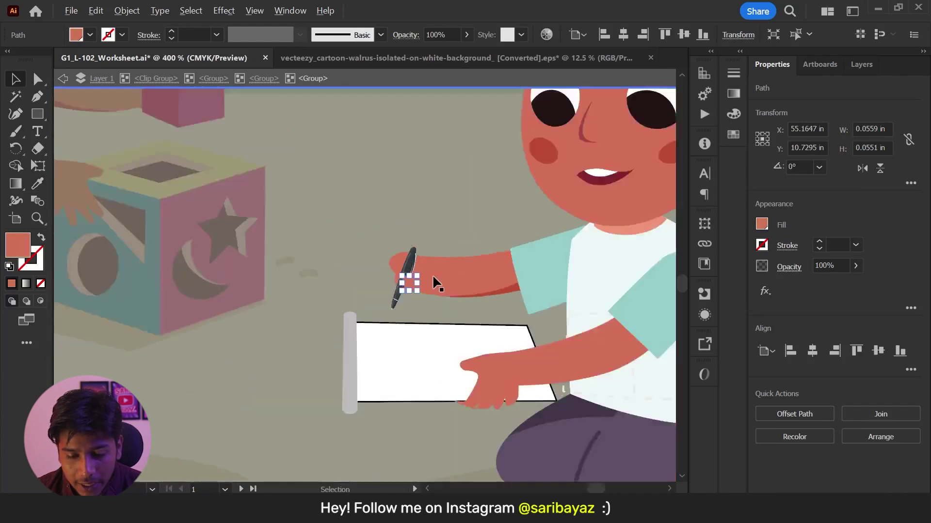
{"action": "left_click", "coordinate": [316, 297]}
Exit the nested groups back to the full children's scene.
{"action": "scroll", "coordinate": [316, 297], "scroll_direction": "down", "scroll_amount": 2}
{"action": "scroll", "coordinate": [388, 300], "scroll_direction": "down", "scroll_amount": 2}
{"action": "scroll", "coordinate": [444, 301], "scroll_direction": "down", "scroll_amount": 1}
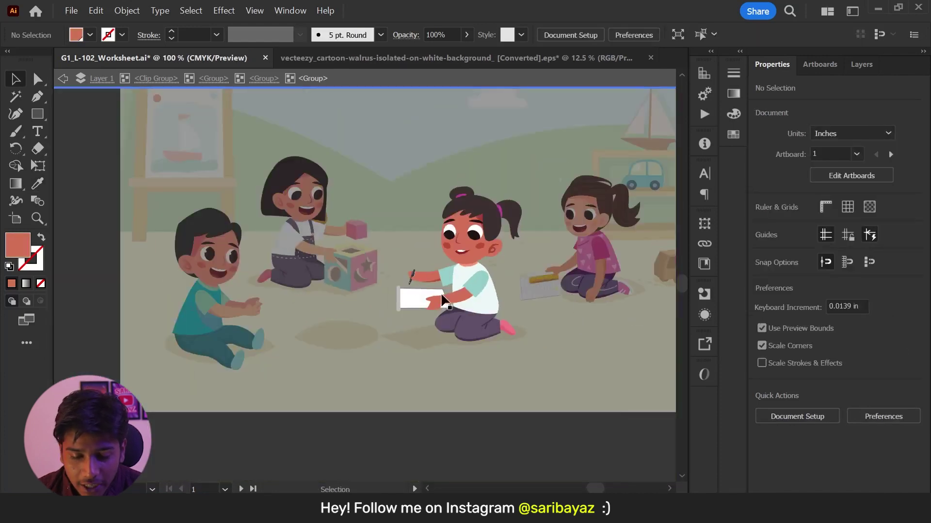
{"action": "double_click", "coordinate": [316, 436]}
{"action": "scroll", "coordinate": [425, 265], "scroll_direction": "down", "scroll_amount": 3}
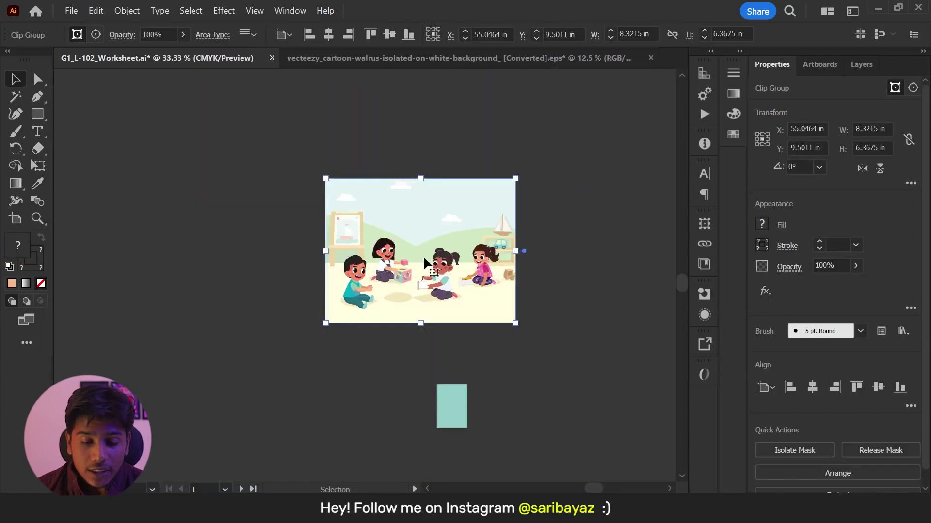
With the Direct Selection Tool, fill only the fingertip path with the arm's red.
{"action": "scroll", "coordinate": [425, 264], "scroll_direction": "up", "scroll_amount": 6}
{"action": "scroll", "coordinate": [332, 297], "scroll_direction": "up", "scroll_amount": 2}
{"action": "scroll", "coordinate": [332, 296], "scroll_direction": "up", "scroll_amount": 3}
{"action": "scroll", "coordinate": [332, 296], "scroll_direction": "up", "scroll_amount": 1}
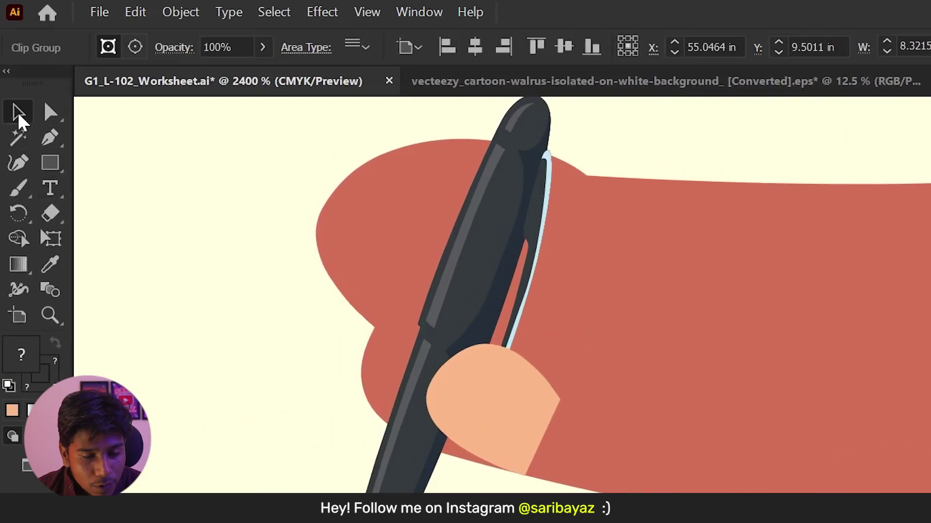
{"action": "right_click", "coordinate": [51, 114]}
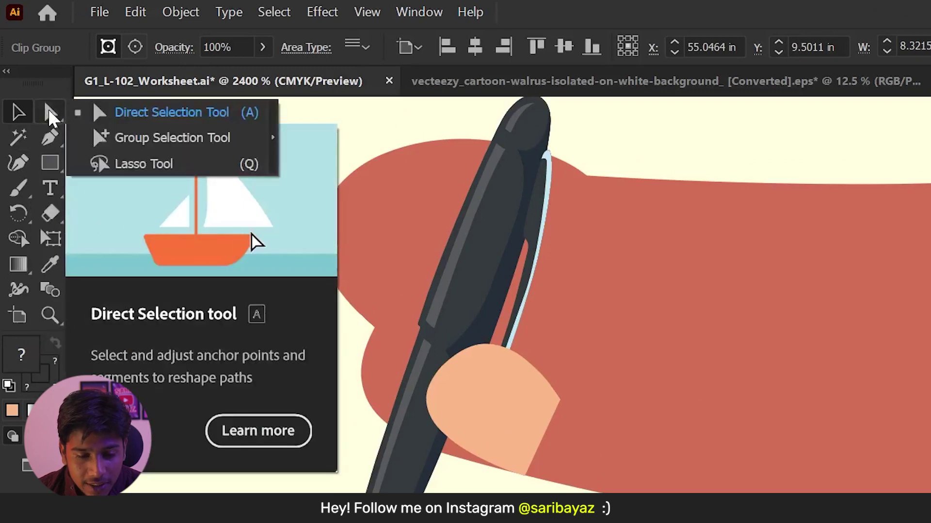
{"action": "left_click", "coordinate": [130, 114]}
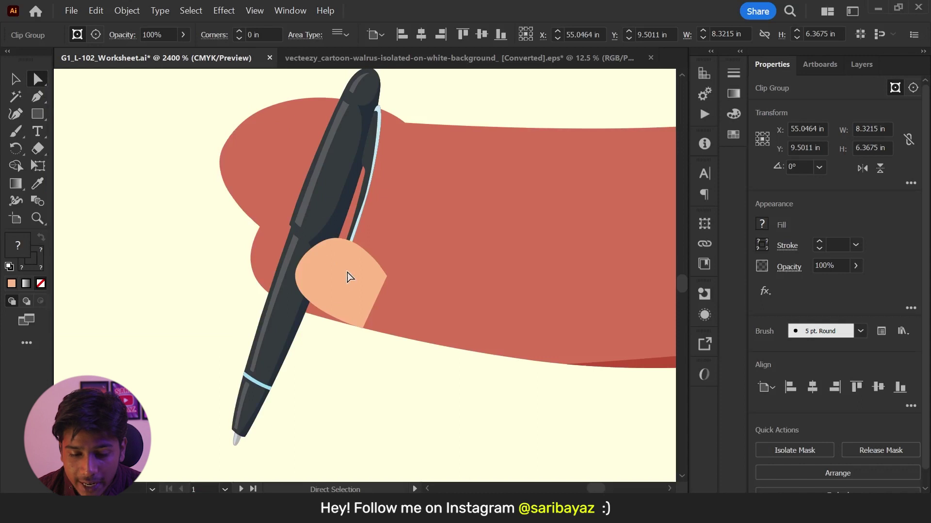
{"action": "left_click", "coordinate": [334, 279]}
{"action": "key", "text": "i"}
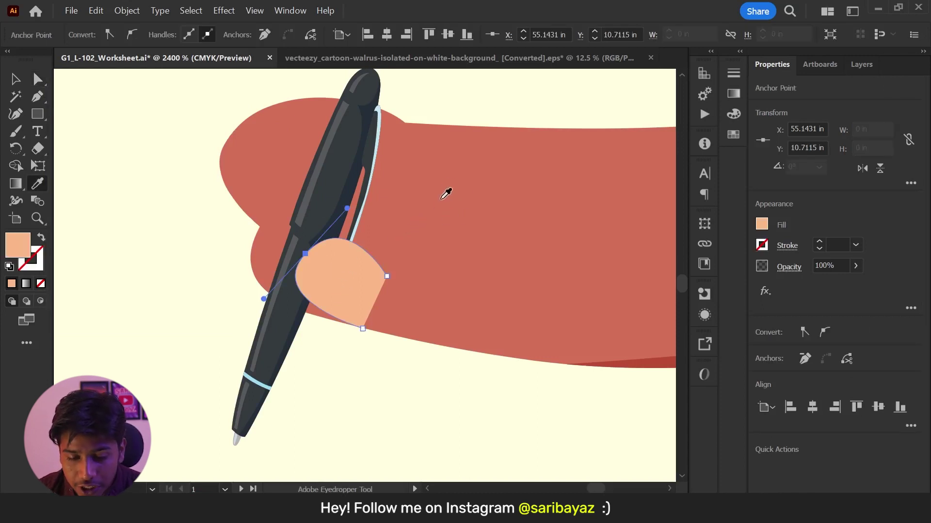
{"action": "left_click", "coordinate": [445, 194]}
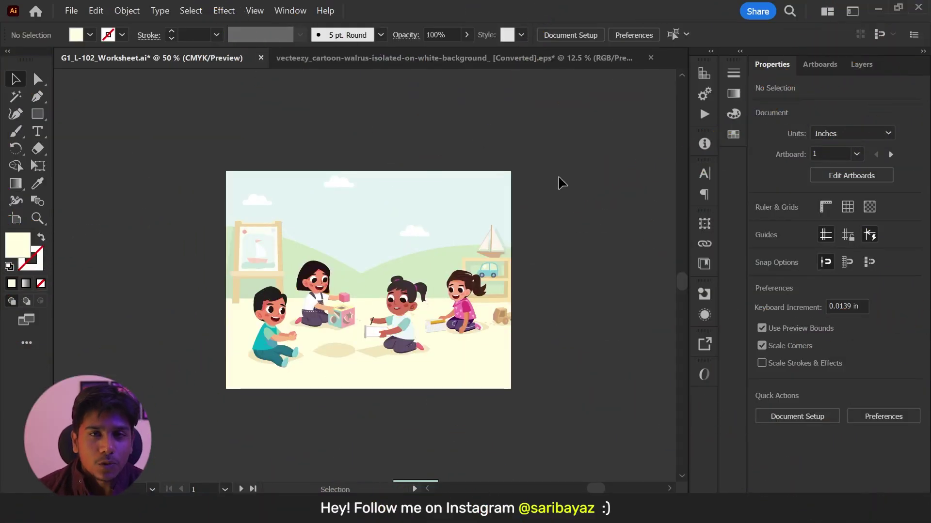
Zoom in on the blue toy car and isolate it, undoing an accidental move.
{"action": "scroll", "coordinate": [557, 181], "scroll_direction": "up", "scroll_amount": 3}
{"action": "scroll", "coordinate": [306, 257], "scroll_direction": "up", "scroll_amount": 2}
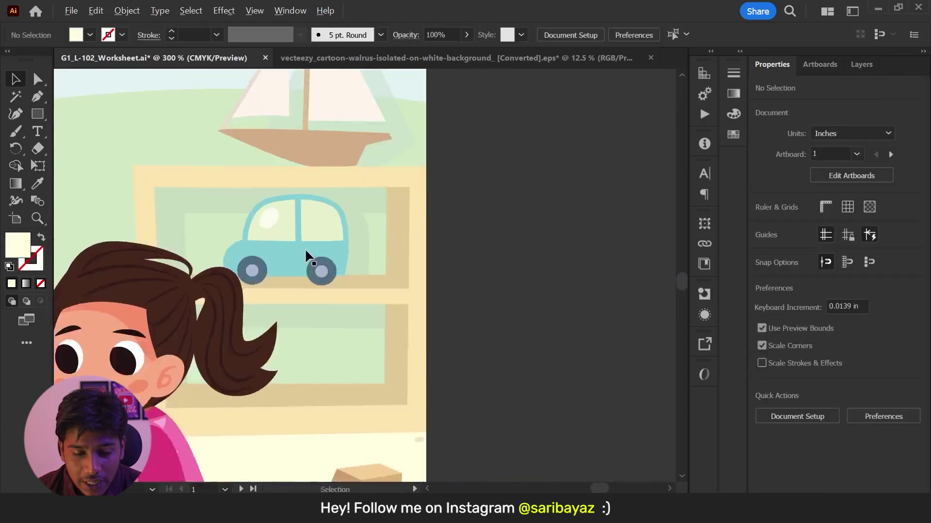
{"action": "scroll", "coordinate": [306, 257], "scroll_direction": "up", "scroll_amount": 1}
{"action": "double_click", "coordinate": [251, 198]}
{"action": "mouse_move", "coordinate": [258, 198]}
{"action": "left_mouse_down"}
{"action": "mouse_move", "coordinate": [231, 162]}
{"action": "mouse_move", "coordinate": [249, 180]}
{"action": "left_mouse_up"}
{"action": "key", "text": "ctrl+z"}
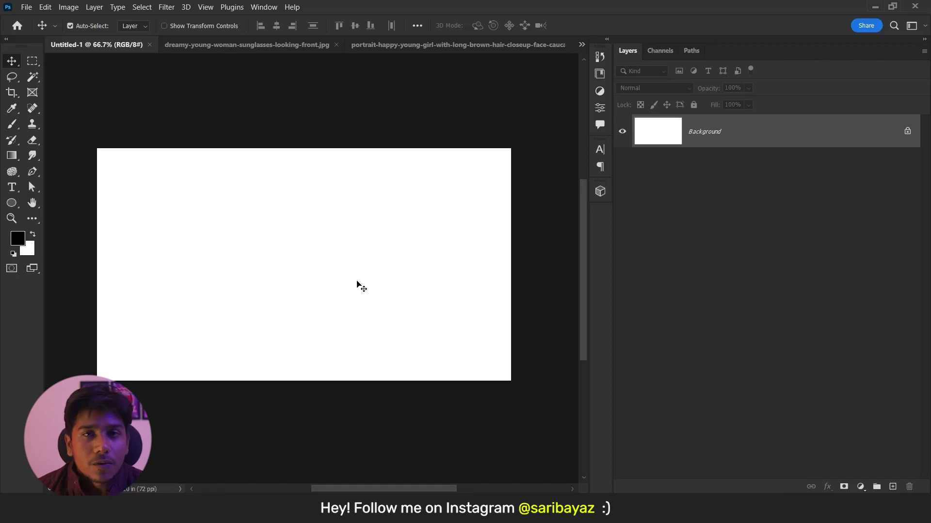
Paste the toy car into the canvas as a Smart Object.
{"action": "key", "text": "ctrl+v"}
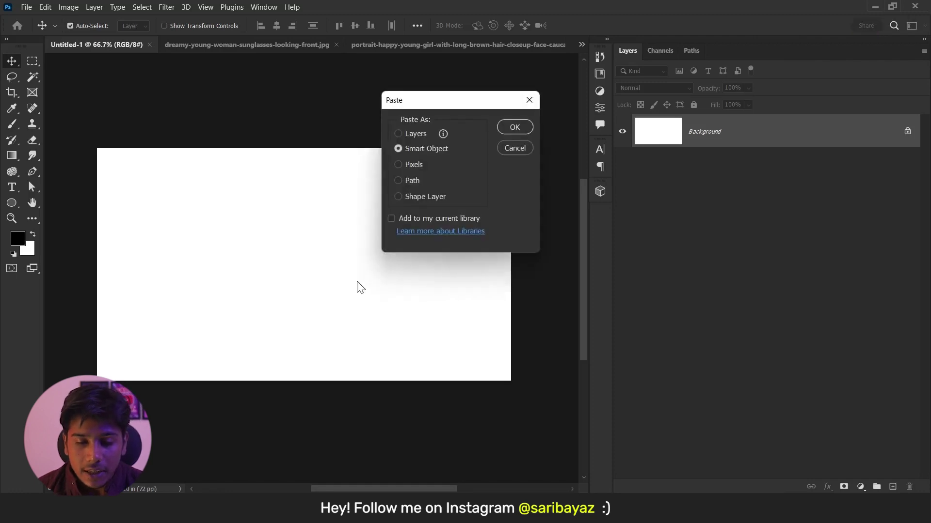
{"action": "left_click_drag", "start_coordinate": [467, 104], "coordinate": [333, 185]}
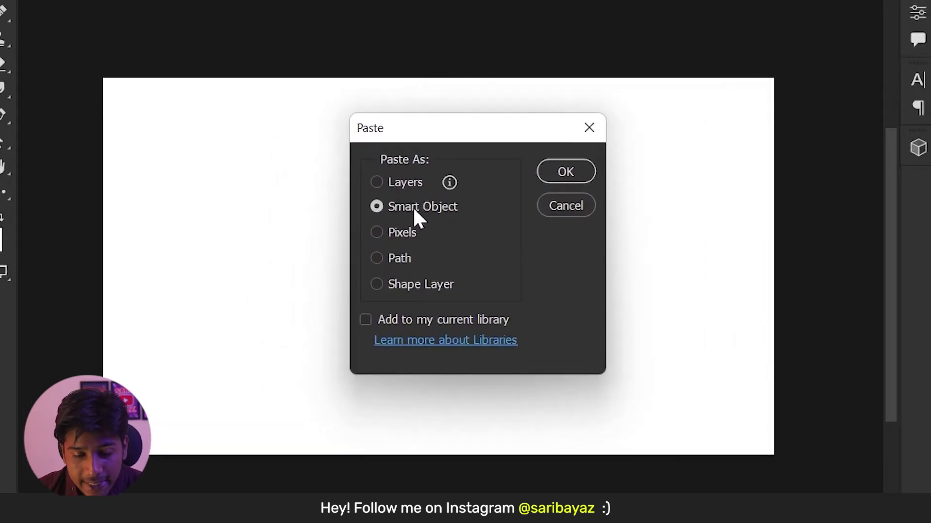
{"action": "left_click", "coordinate": [395, 233]}
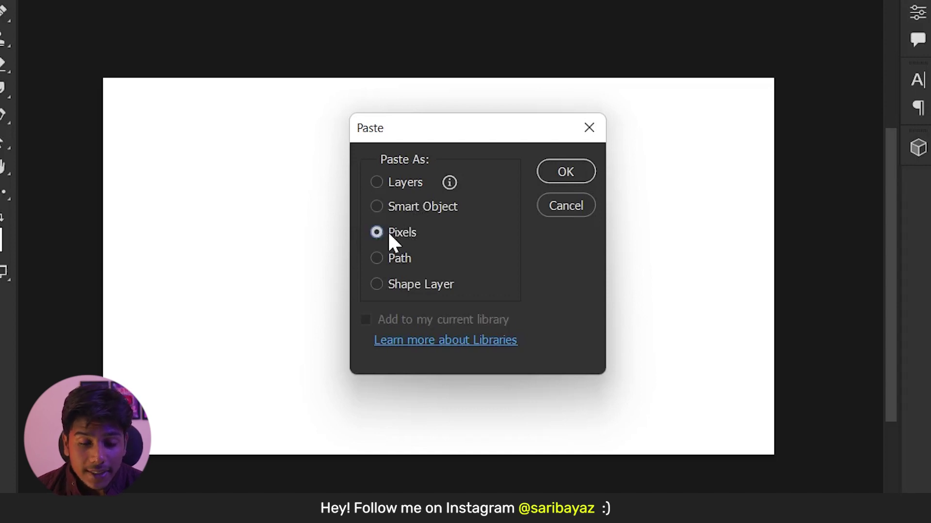
{"action": "left_click", "coordinate": [423, 208]}
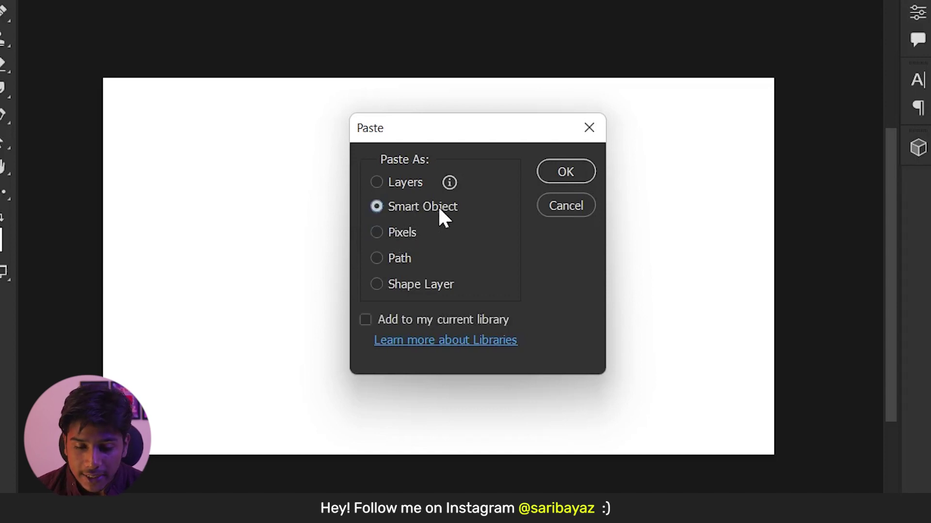
{"action": "left_click", "coordinate": [576, 172]}
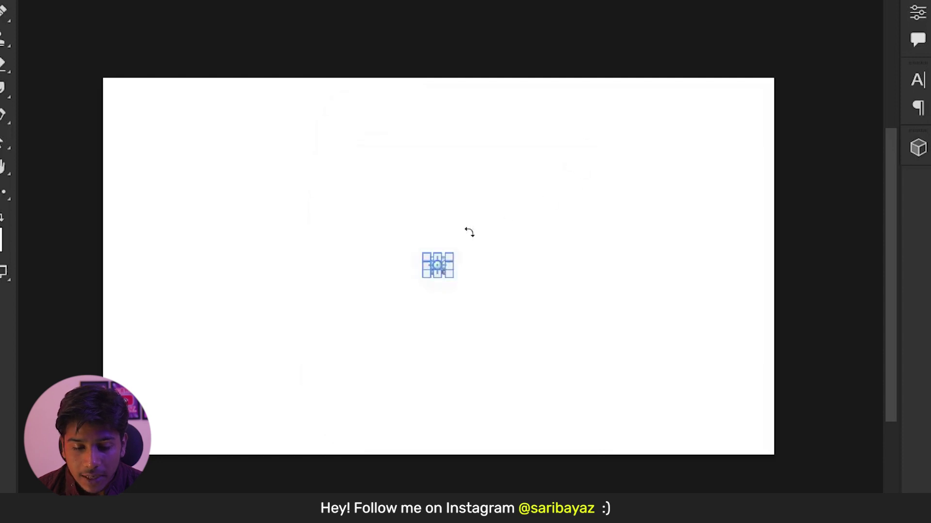
Scale the car up to fill most of the canvas and commit the size.
{"action": "left_click_drag", "start_coordinate": [449, 282], "coordinate": [650, 388]}
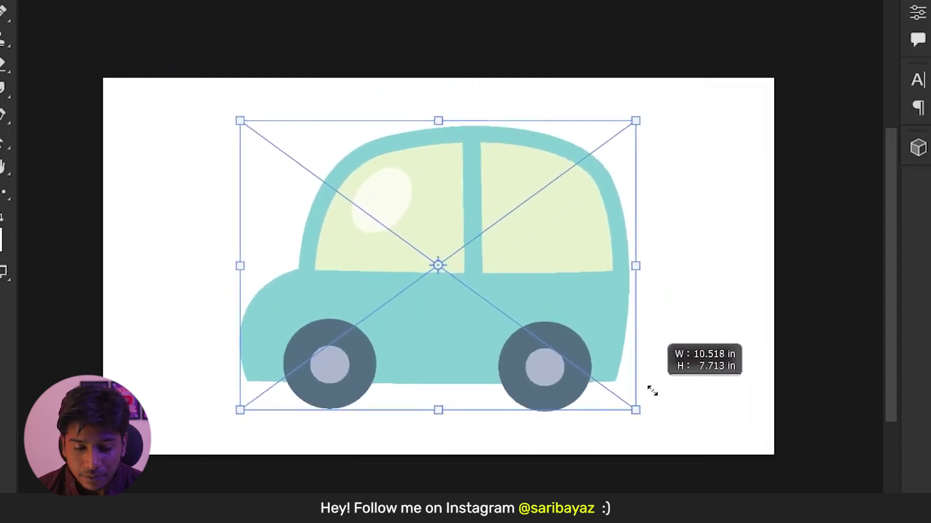
{"action": "key", "text": "Return"}
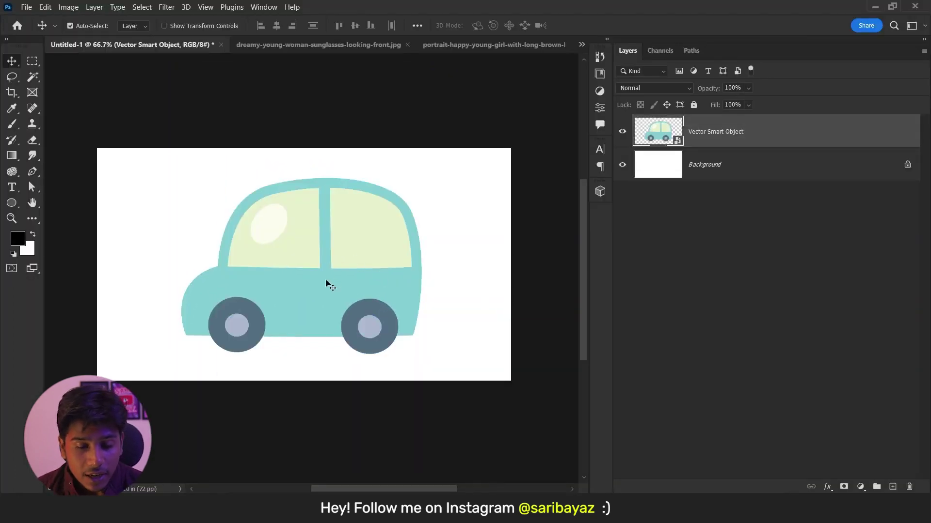
{"action": "double_click", "coordinate": [661, 141]}
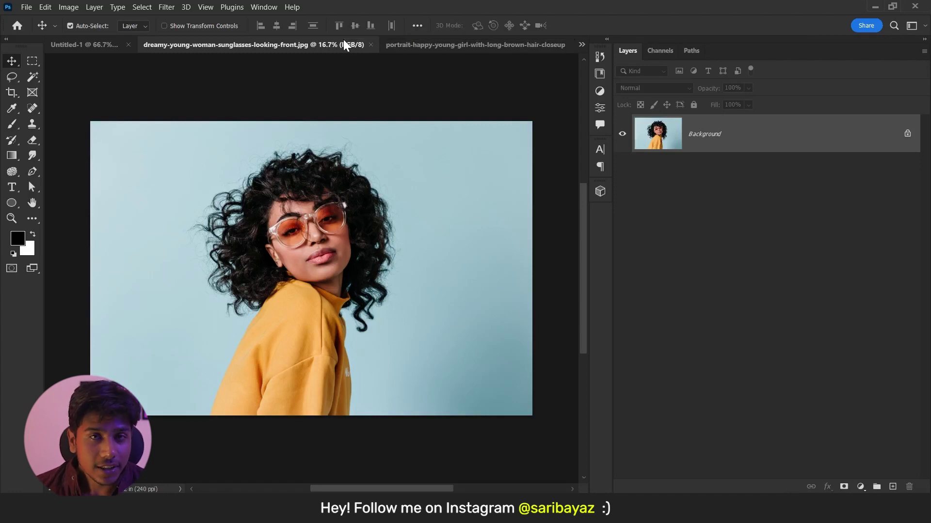
Unlock the Background, add an f7c4cc pink fill layer beneath it, and select Layer 0.
{"action": "left_click", "coordinate": [908, 135]}
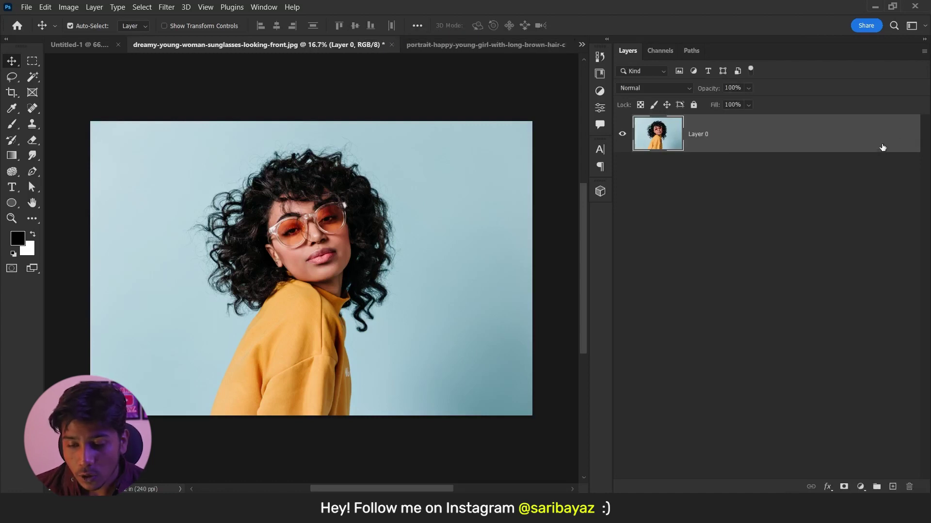
{"action": "left_click", "coordinate": [861, 487]}
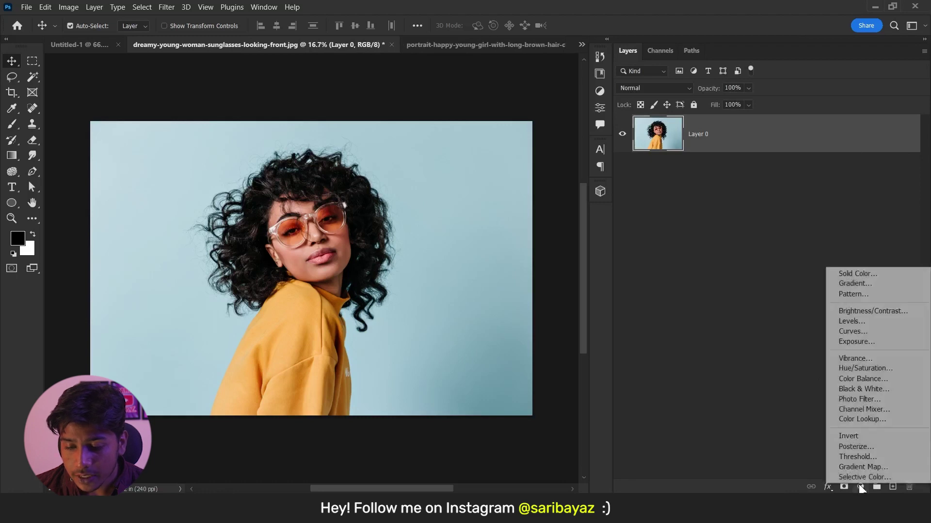
{"action": "left_click", "coordinate": [856, 270]}
{"action": "type", "text": "f7c4cc"}
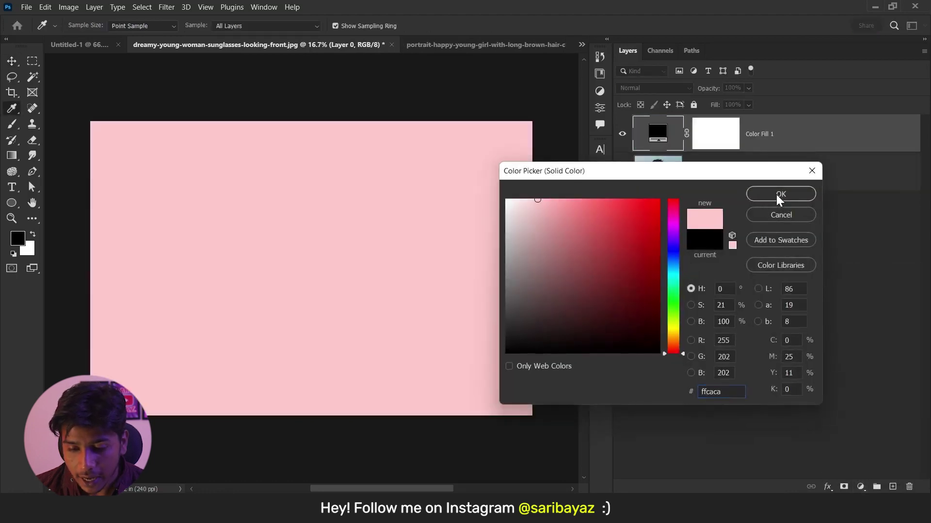
{"action": "left_click", "coordinate": [780, 194]}
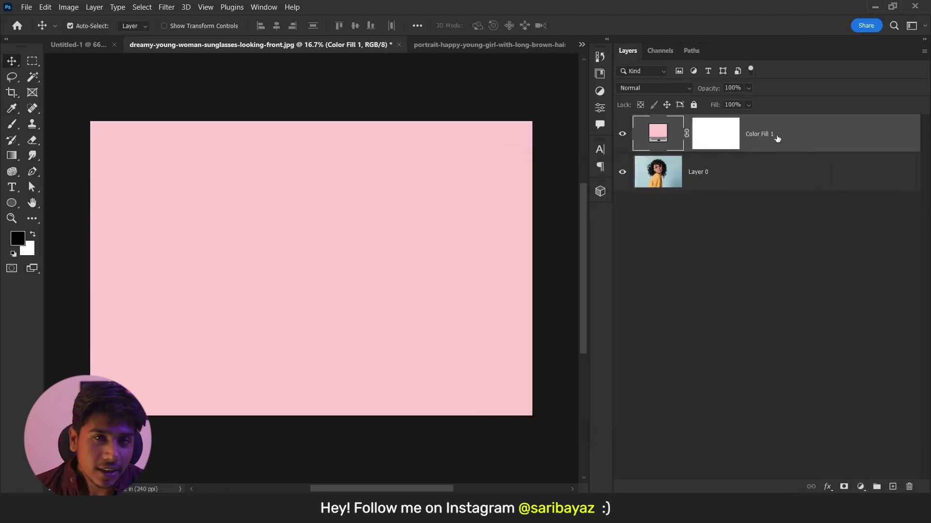
{"action": "left_click_drag", "start_coordinate": [804, 147], "coordinate": [800, 216]}
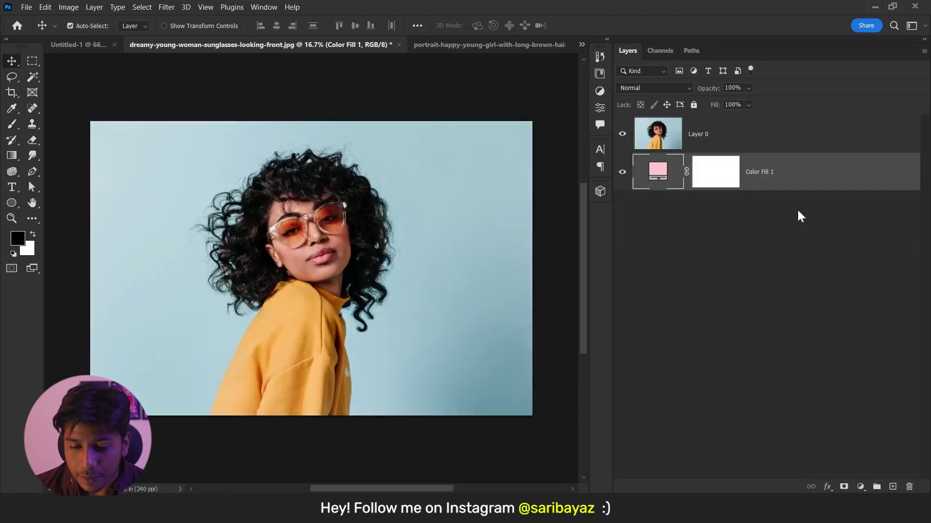
{"action": "left_click", "coordinate": [688, 142]}
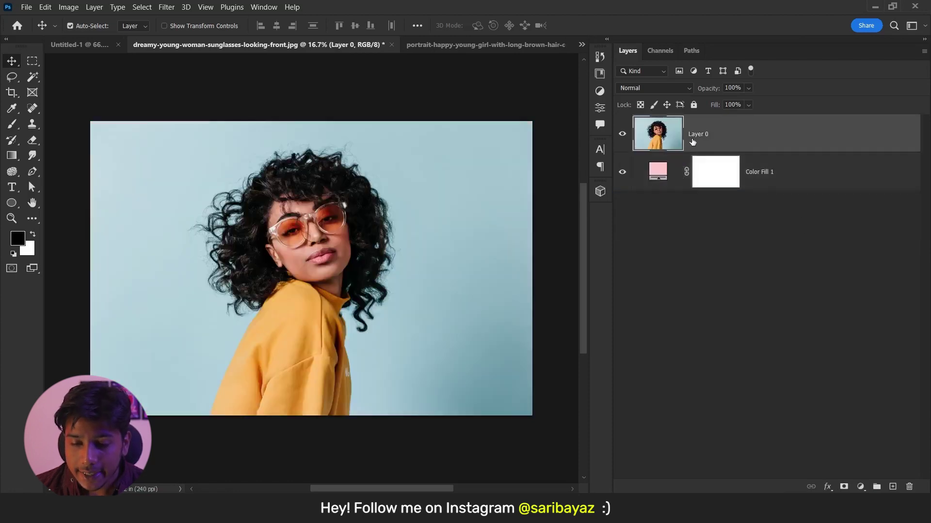
Select the woman with Object Selection's Select Subject and open Select and Mask.
{"action": "left_click", "coordinate": [31, 78]}
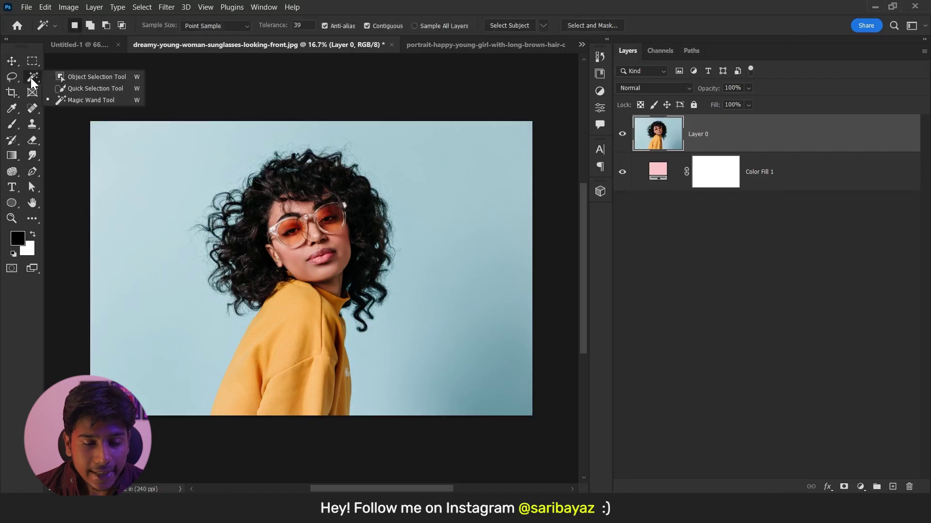
{"action": "left_click", "coordinate": [96, 76]}
{"action": "left_click", "coordinate": [541, 25]}
{"action": "left_click", "coordinate": [623, 28]}
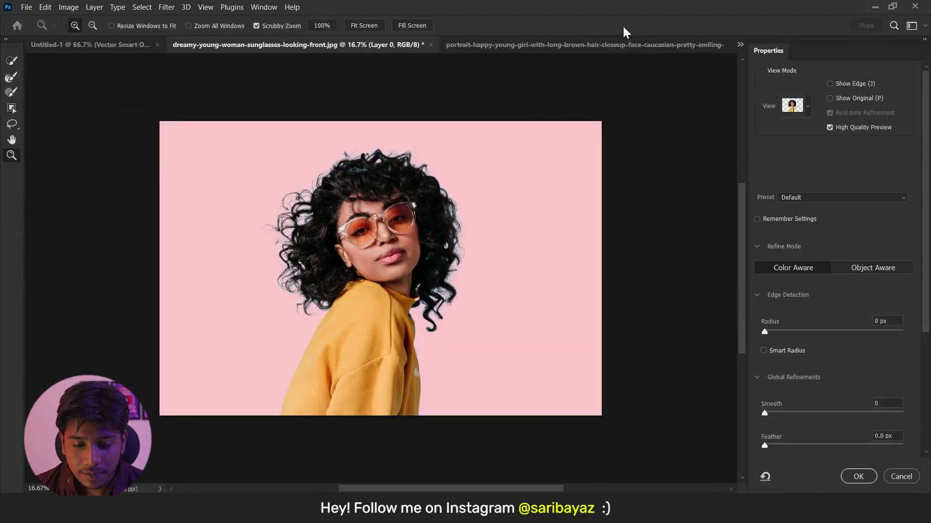
{"action": "scroll", "coordinate": [307, 194], "scroll_direction": "up", "scroll_amount": 10}
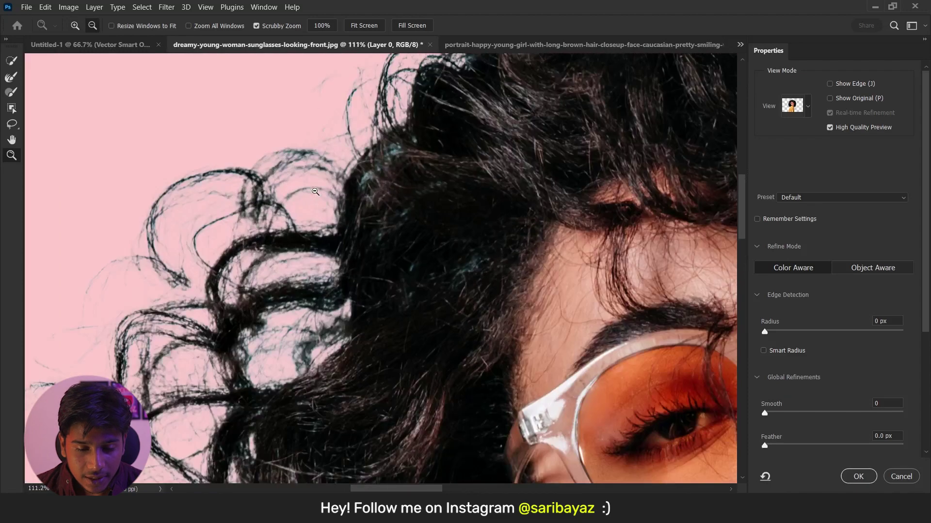
{"action": "scroll", "coordinate": [269, 269], "scroll_direction": "down", "scroll_amount": 5}
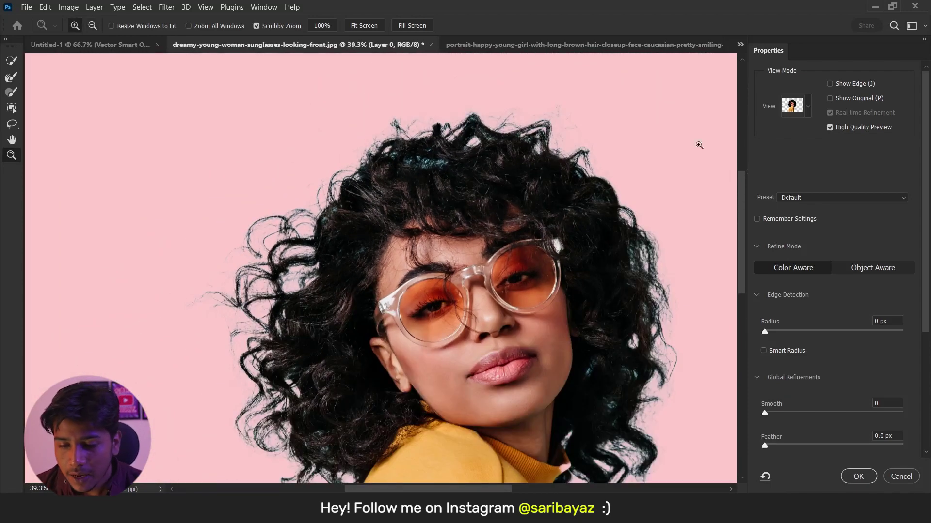
{"action": "left_click_drag", "start_coordinate": [432, 203], "coordinate": [417, 204]}
{"action": "scroll", "coordinate": [417, 205], "scroll_direction": "down", "scroll_amount": 2}
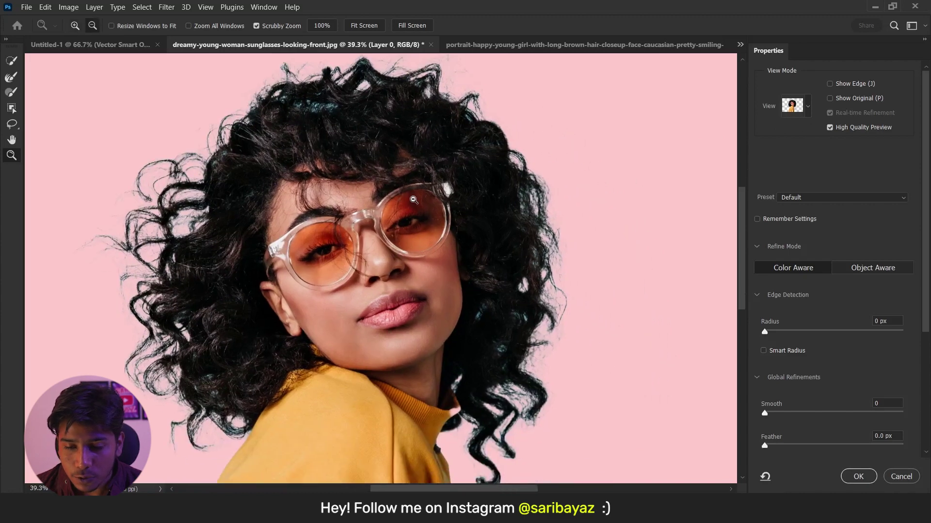
{"action": "scroll", "coordinate": [417, 204], "scroll_direction": "down", "scroll_amount": 2}
Preview in On Layers mode and shift the selection edge outward around the hair.
{"action": "left_click", "coordinate": [808, 108]}
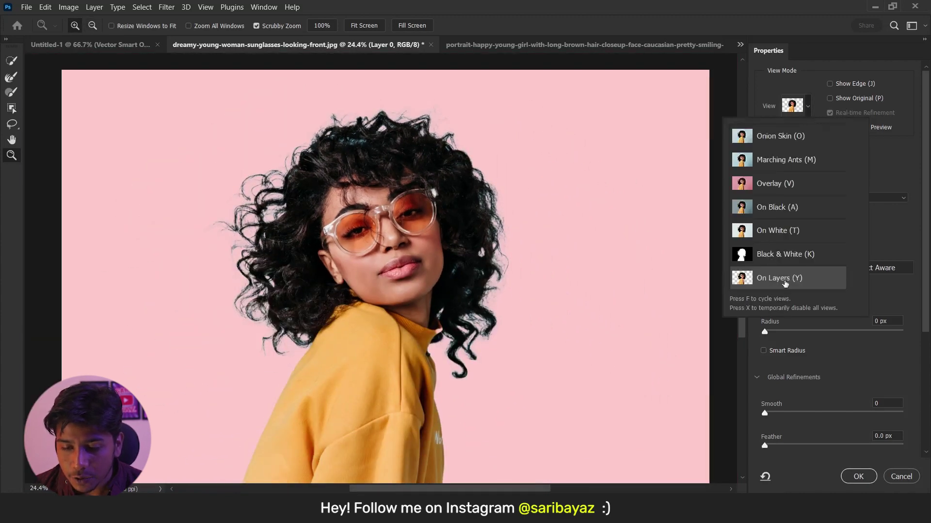
{"action": "left_click", "coordinate": [786, 280]}
{"action": "scroll", "coordinate": [847, 291], "scroll_direction": "down", "scroll_amount": 5}
{"action": "mouse_move", "coordinate": [847, 290]}
{"action": "left_mouse_down"}
{"action": "mouse_move", "coordinate": [775, 369]}
{"action": "mouse_move", "coordinate": [775, 395]}
{"action": "left_mouse_up"}
{"action": "scroll", "coordinate": [916, 324], "scroll_direction": "down", "scroll_amount": 3}
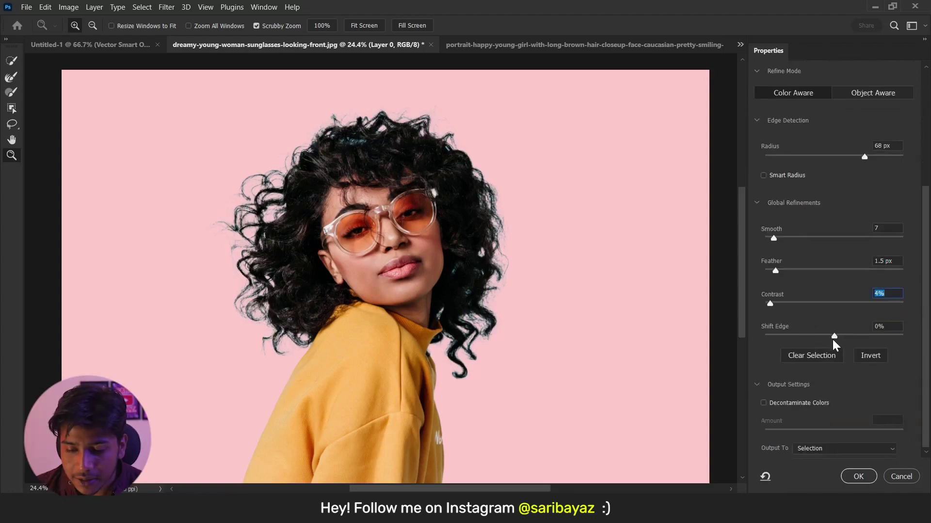
{"action": "left_click_drag", "start_coordinate": [834, 340], "coordinate": [866, 338]}
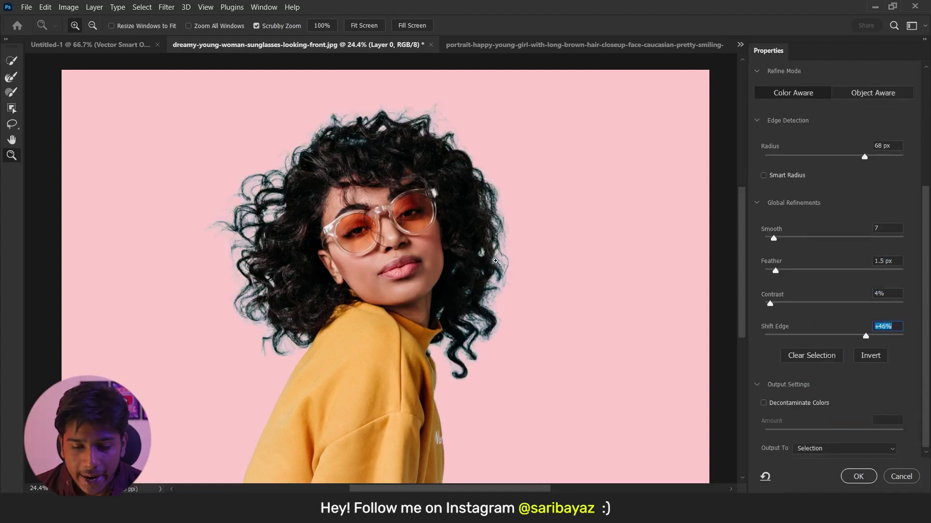
{"action": "left_click_drag", "start_coordinate": [288, 167], "coordinate": [326, 248]}
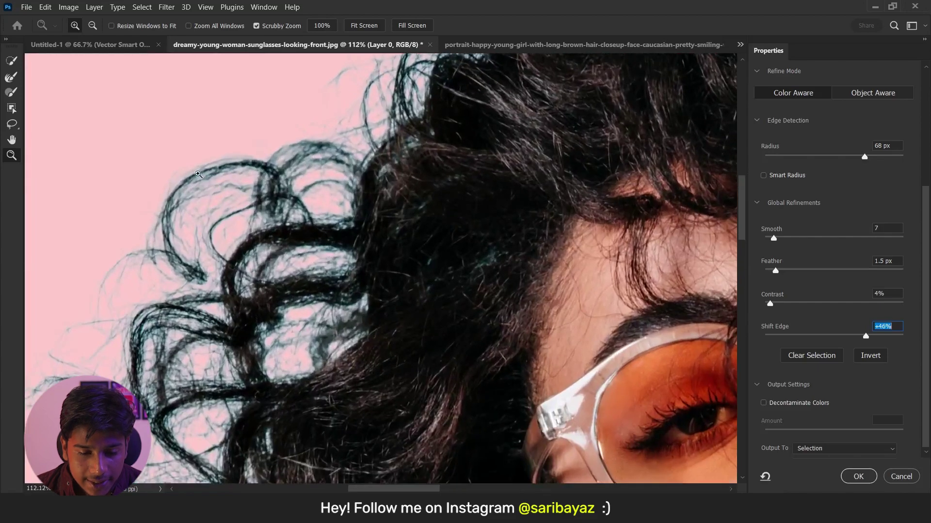
{"action": "key", "text": "ctrl+0"}
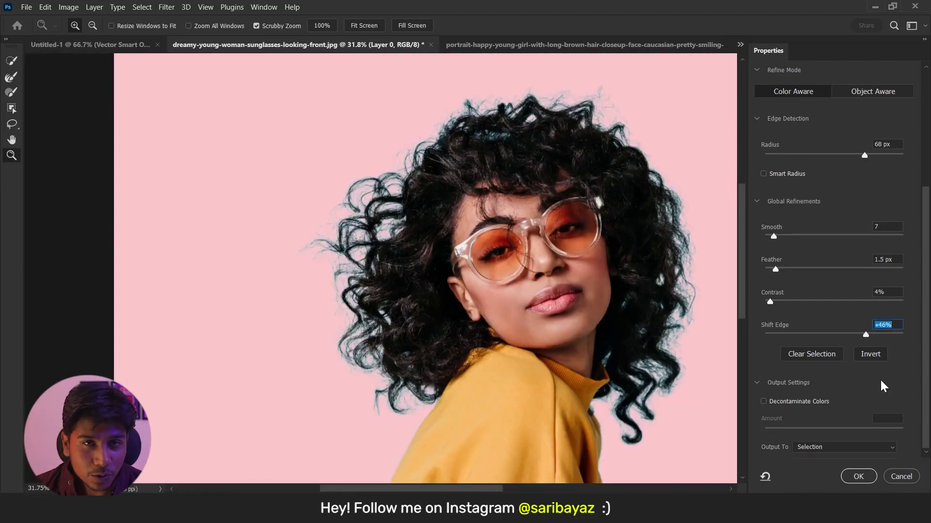
{"action": "left_click_drag", "start_coordinate": [926, 383], "coordinate": [926, 381]}
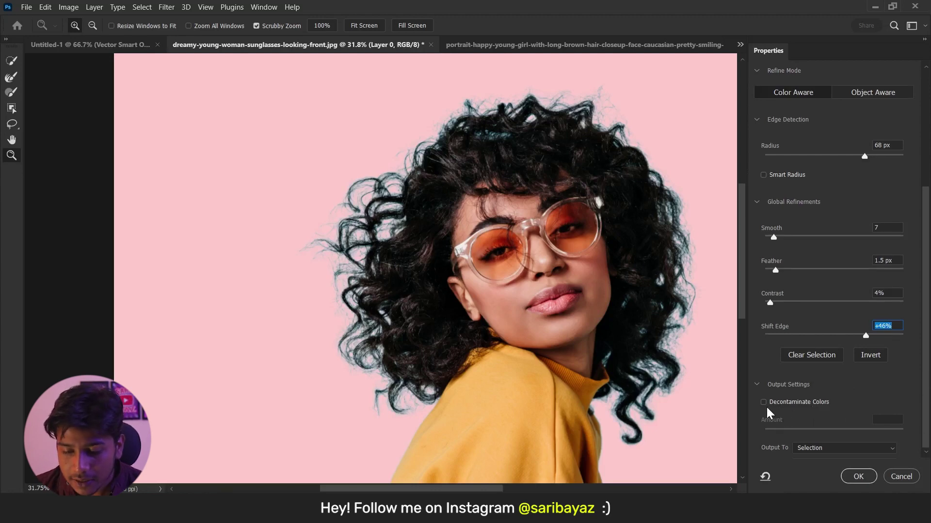
Enable Decontaminate Colors and output to a New Layer with Layer Mask.
{"action": "left_click", "coordinate": [765, 403]}
{"action": "left_click", "coordinate": [764, 404]}
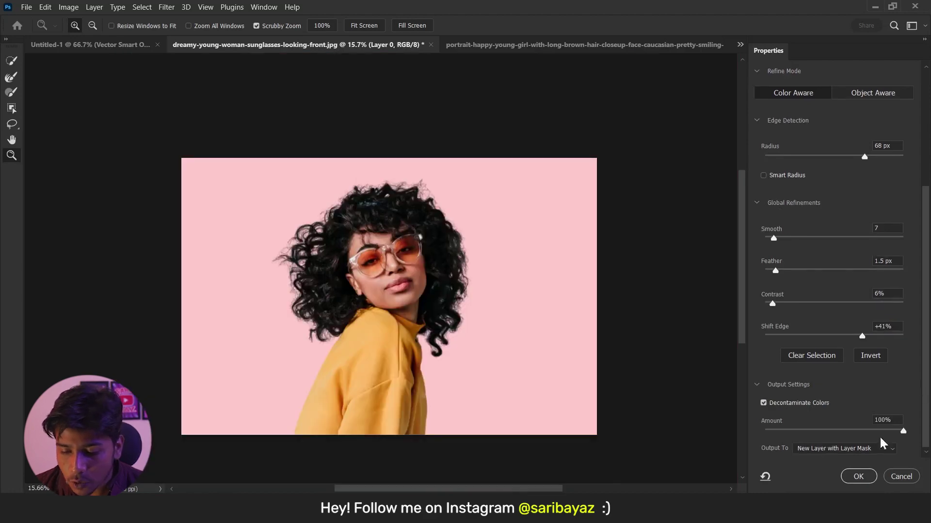
{"action": "left_click", "coordinate": [815, 449]}
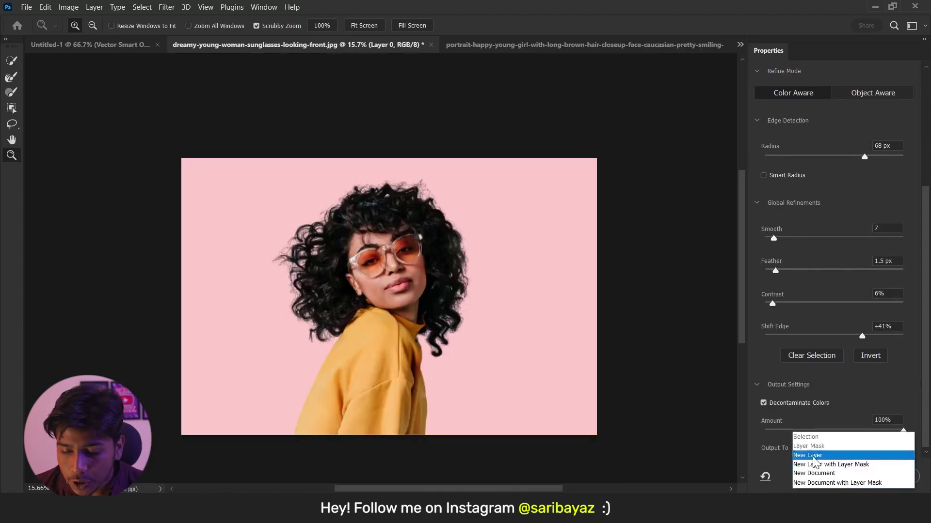
{"action": "left_click", "coordinate": [845, 466]}
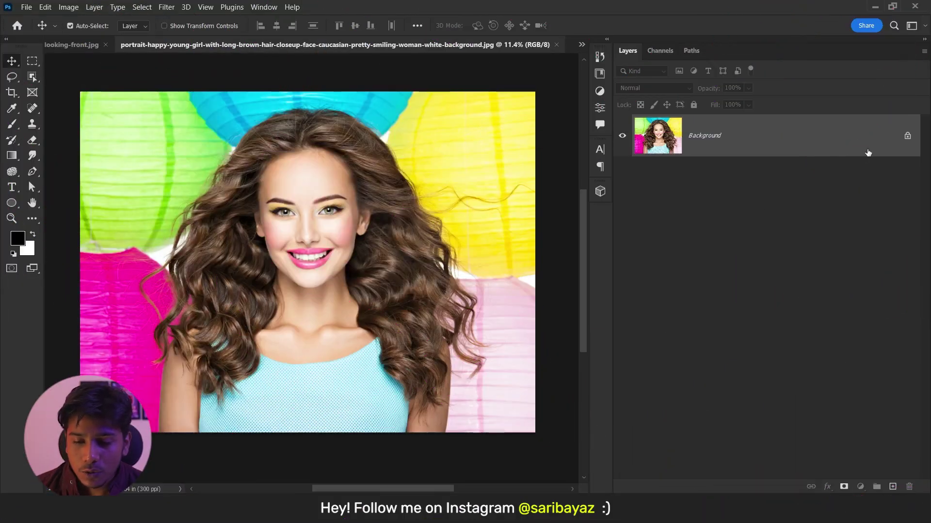
Unlock the Background into Layer 0, apply a trial Camera Raw Filter, then undo it.
{"action": "left_click", "coordinate": [906, 137]}
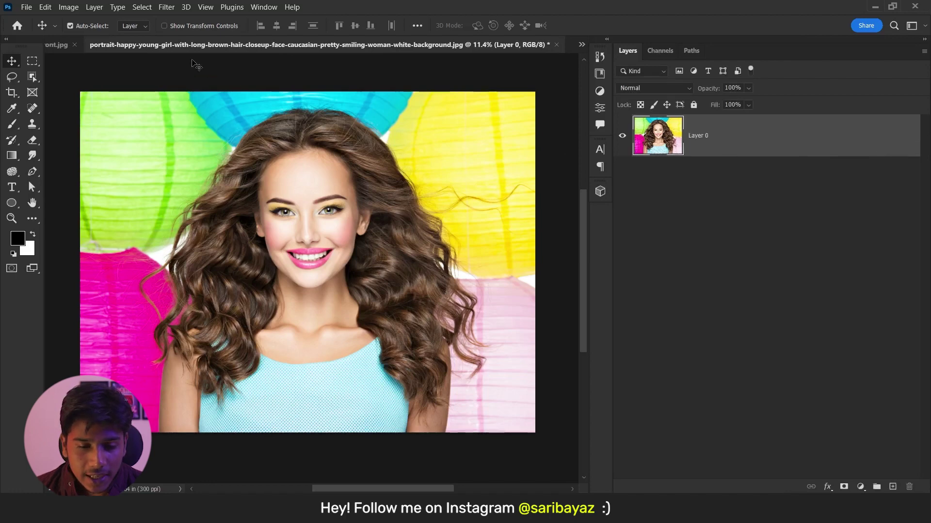
{"action": "left_click", "coordinate": [166, 8]}
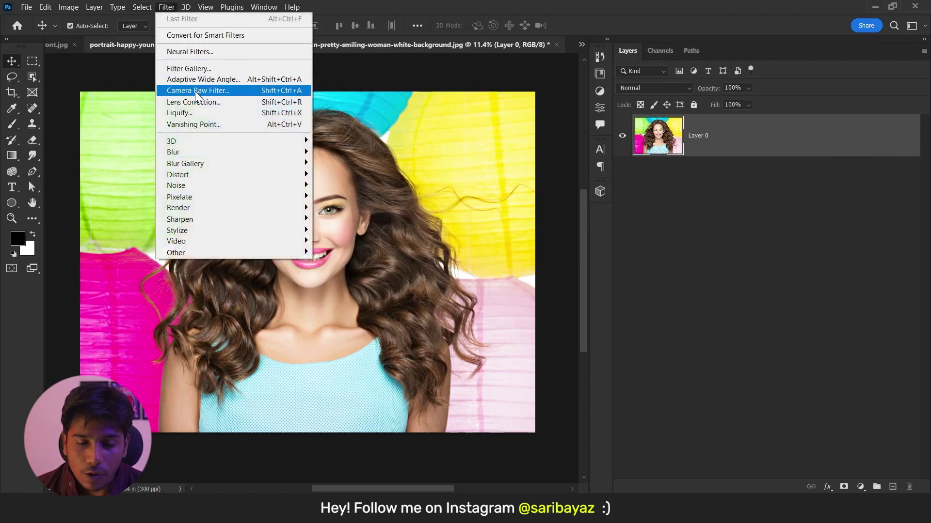
{"action": "left_click", "coordinate": [219, 91]}
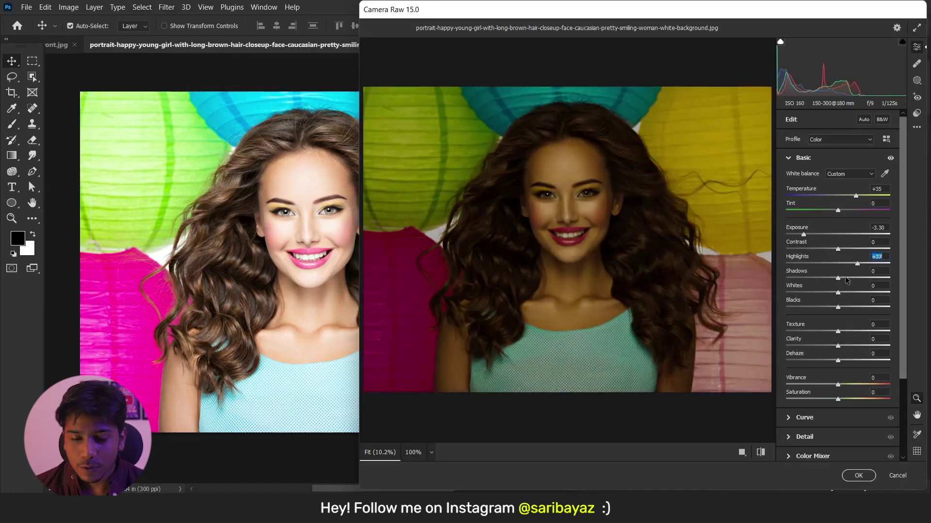
{"action": "left_click", "coordinate": [861, 480]}
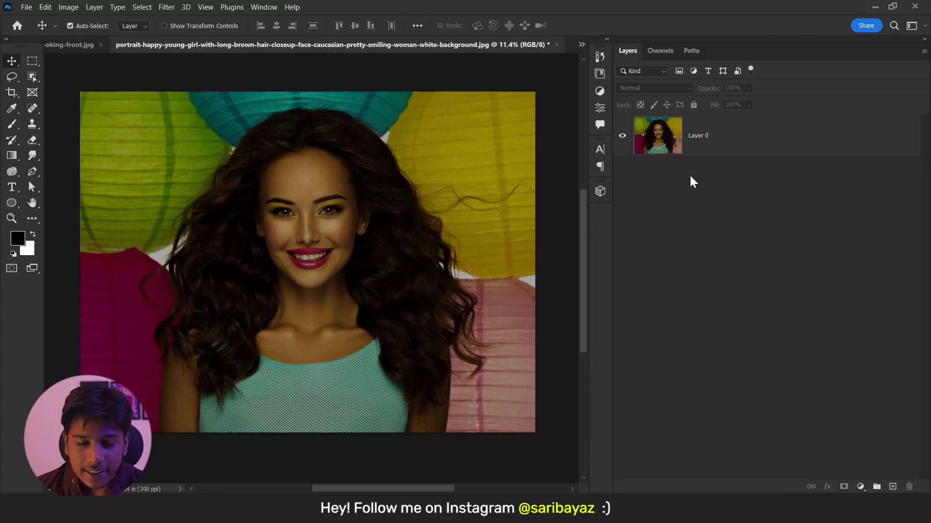
{"action": "key", "text": "ctrl+z"}
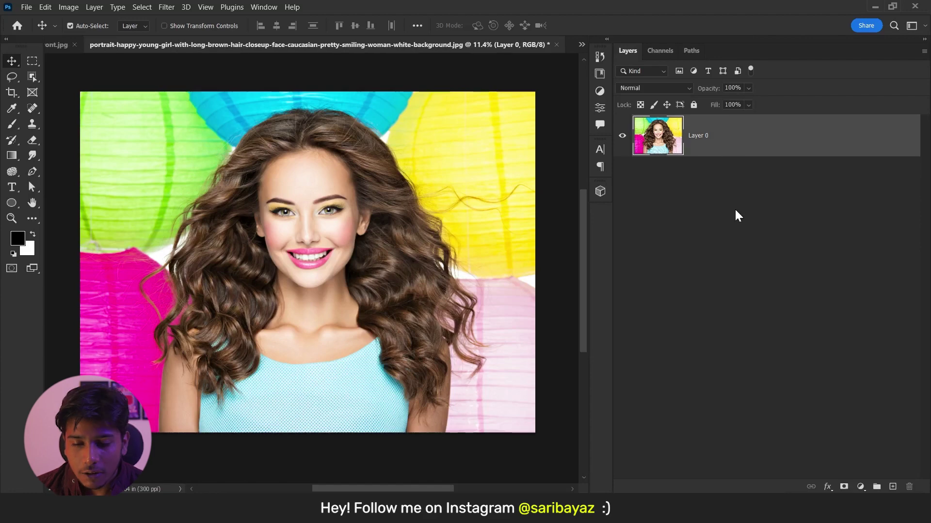
Convert Layer 0 to a smart object and apply a warmer, darker Camera Raw smart filter.
{"action": "right_click", "coordinate": [717, 138]}
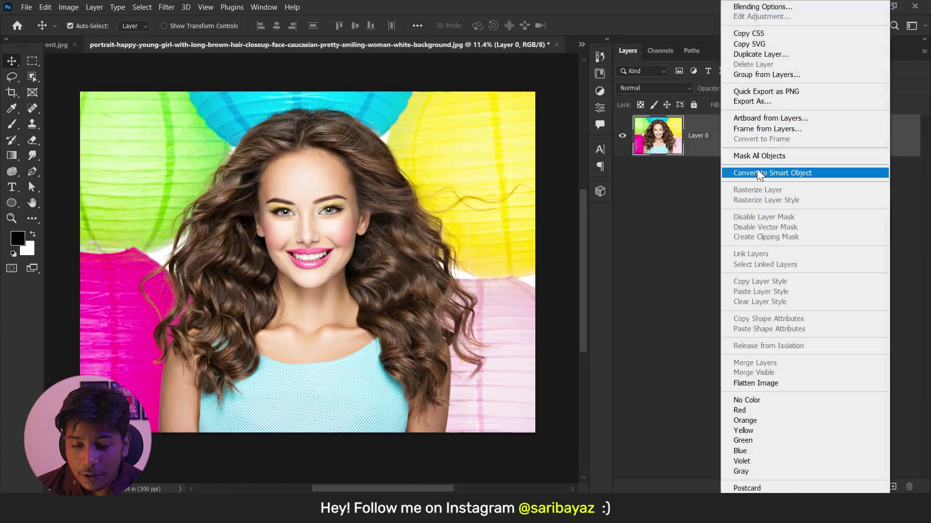
{"action": "left_click", "coordinate": [795, 173]}
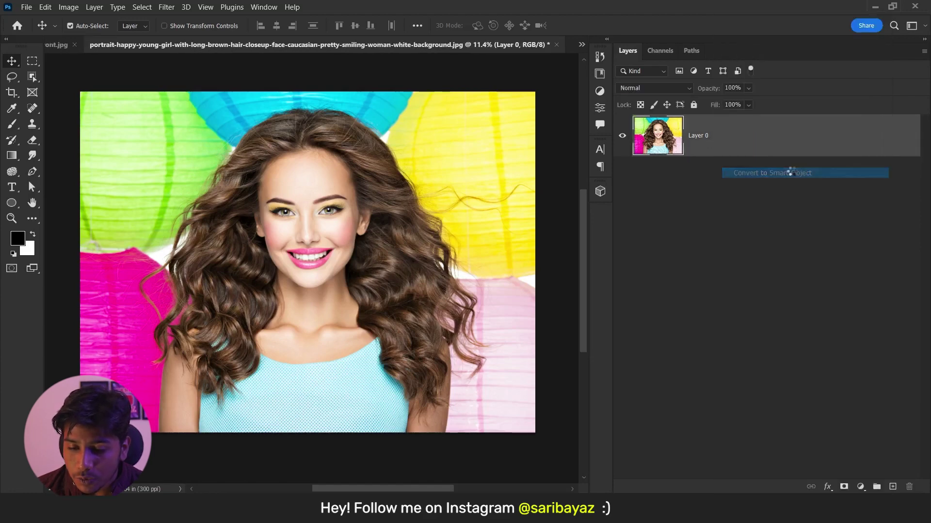
{"action": "left_click", "coordinate": [166, 7]}
{"action": "left_click", "coordinate": [188, 91]}
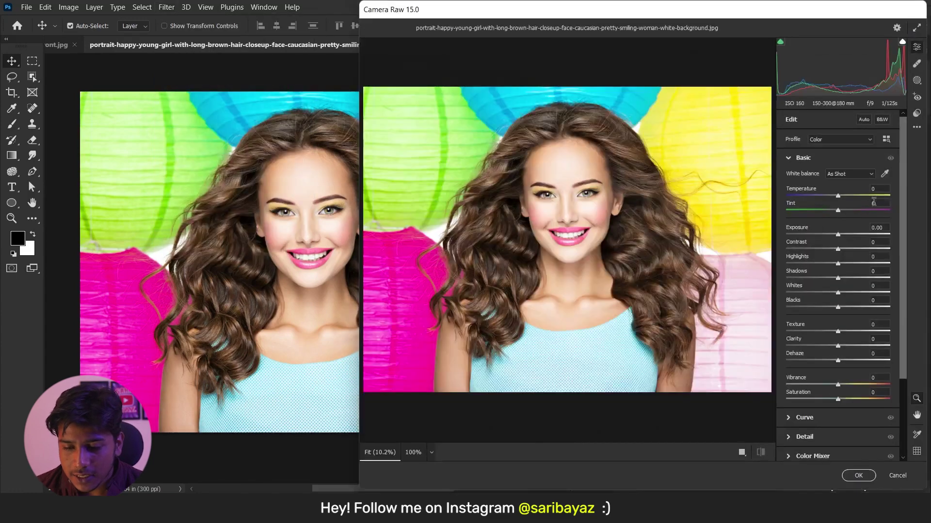
{"action": "left_click_drag", "start_coordinate": [838, 195], "coordinate": [859, 195]}
{"action": "mouse_move", "coordinate": [837, 234]}
{"action": "left_mouse_down"}
{"action": "mouse_move", "coordinate": [811, 235]}
{"action": "mouse_move", "coordinate": [865, 250]}
{"action": "left_mouse_up"}
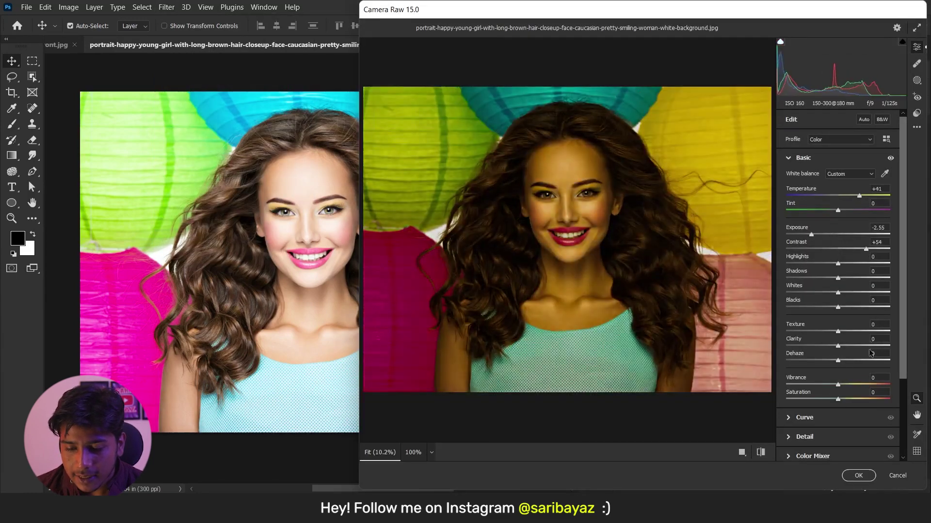
{"action": "left_click", "coordinate": [863, 476]}
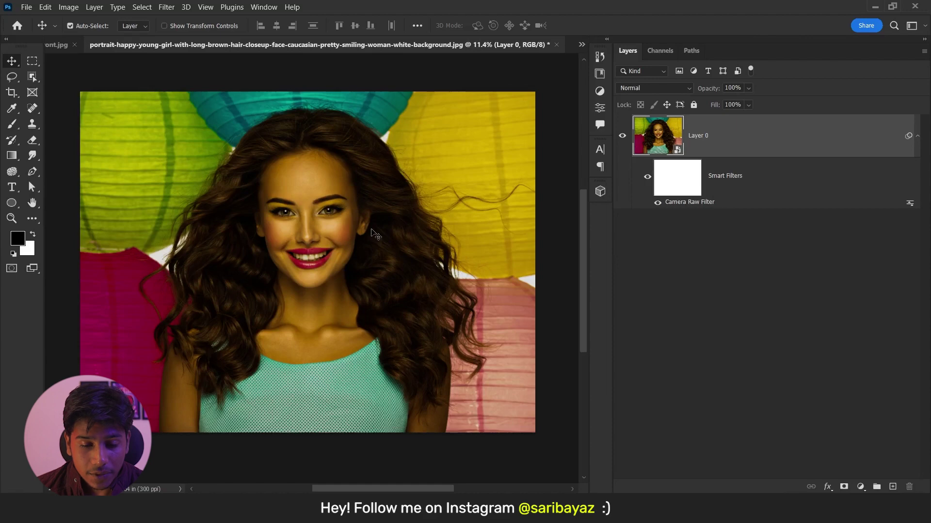
Revise the Camera Raw smart filter to a cooler temperature, brighter exposure and lifted shadows.
{"action": "double_click", "coordinate": [690, 202]}
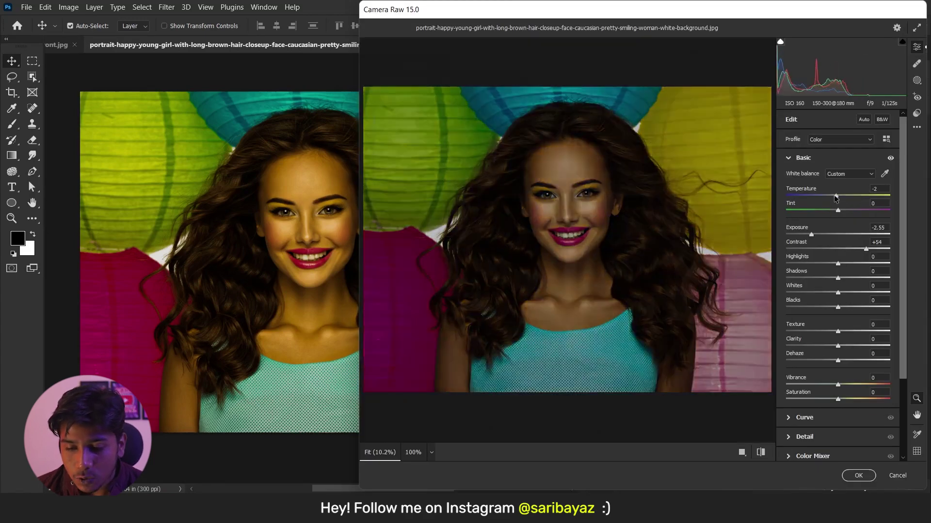
{"action": "left_click_drag", "start_coordinate": [837, 197], "coordinate": [825, 196]}
{"action": "left_click_drag", "start_coordinate": [838, 278], "coordinate": [889, 278]}
{"action": "mouse_move", "coordinate": [811, 235]}
{"action": "left_mouse_down"}
{"action": "mouse_move", "coordinate": [820, 234]}
{"action": "mouse_move", "coordinate": [816, 250]}
{"action": "left_mouse_up"}
{"action": "left_click", "coordinate": [859, 475]}
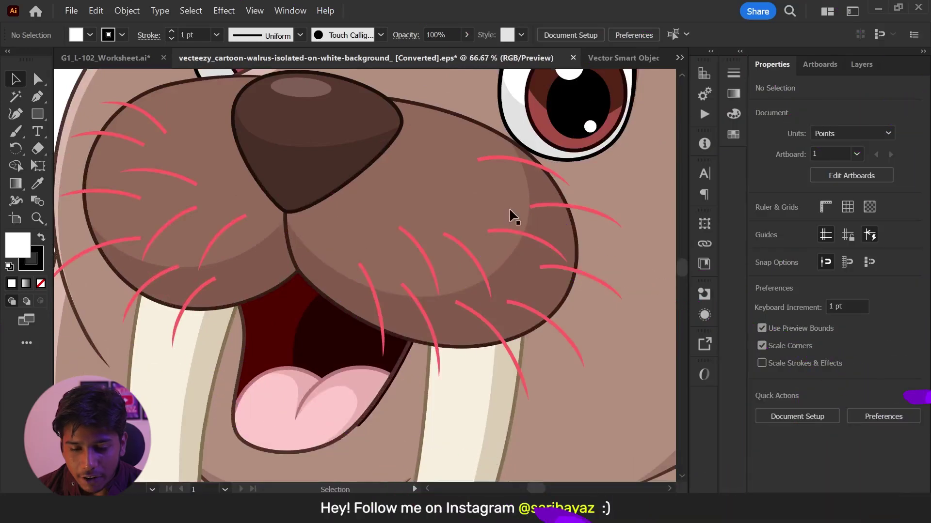
Zoom to the walrus and drill into its nested groups.
{"action": "scroll", "coordinate": [552, 211], "scroll_direction": "down", "scroll_amount": 1}
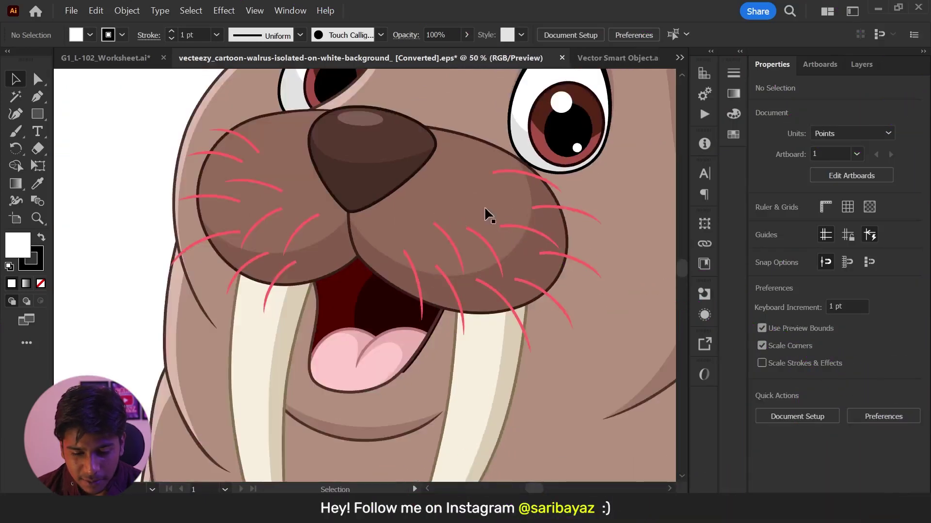
{"action": "scroll", "coordinate": [543, 216], "scroll_direction": "up", "scroll_amount": 4}
{"action": "scroll", "coordinate": [545, 216], "scroll_direction": "down", "scroll_amount": 3}
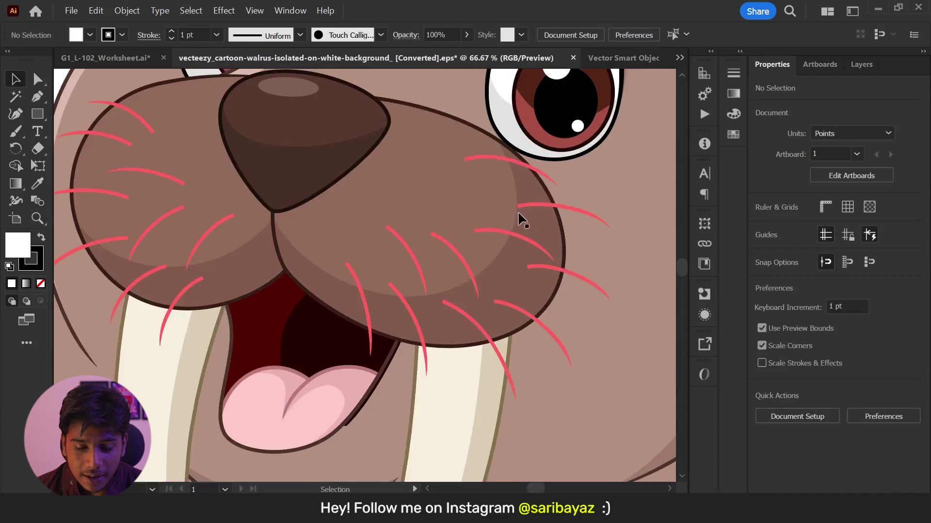
{"action": "scroll", "coordinate": [465, 255], "scroll_direction": "down", "scroll_amount": 3}
{"action": "left_click", "coordinate": [474, 249]}
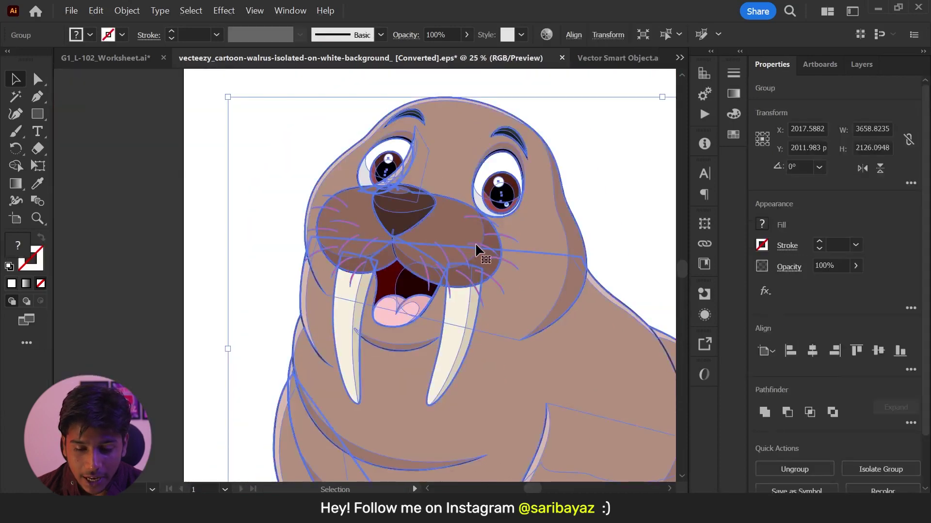
{"action": "double_click", "coordinate": [475, 249]}
{"action": "double_click", "coordinate": [482, 250]}
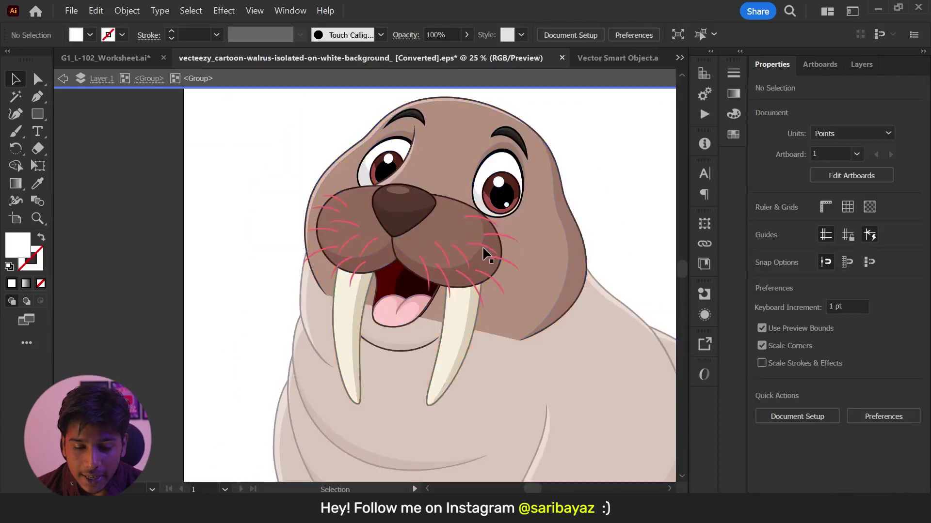
Try selecting whisker groups, then deselect everything and zoom in slightly on the face.
{"action": "left_click", "coordinate": [462, 242]}
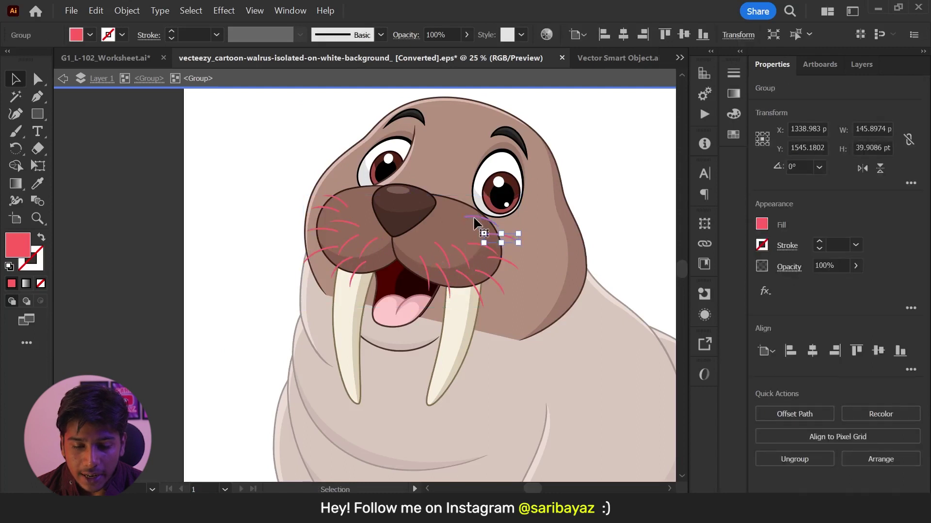
{"action": "left_click", "coordinate": [473, 249]}
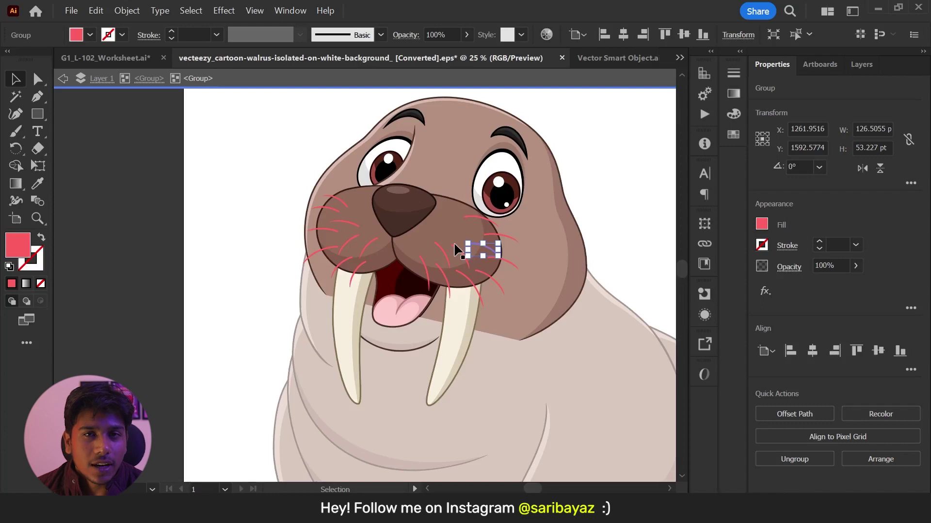
{"action": "key", "text": "ctrl+shift+a"}
{"action": "key", "text": "ctrl+equal"}
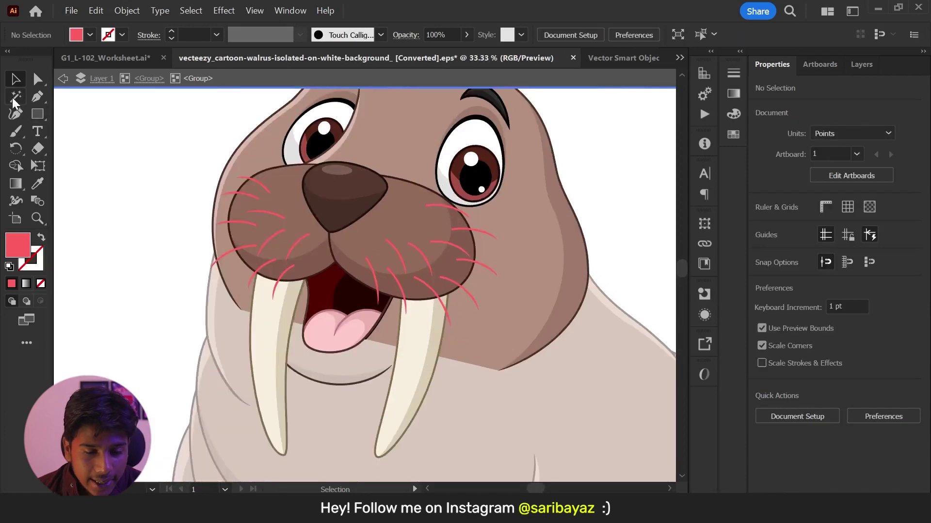
Select all pink whiskers with the Magic Wand, test-moving them left and undoing.
{"action": "left_click", "coordinate": [15, 96]}
{"action": "scroll", "coordinate": [386, 208], "scroll_direction": "up", "scroll_amount": 4}
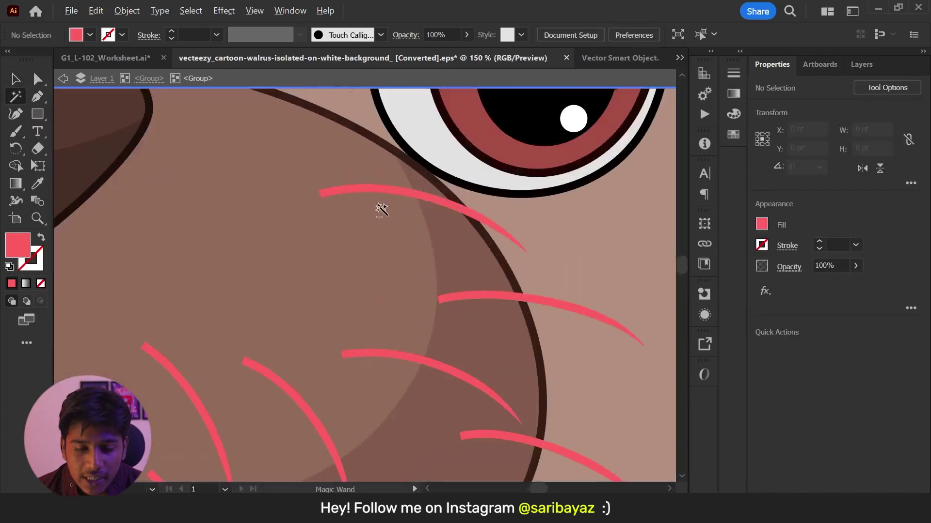
{"action": "scroll", "coordinate": [347, 194], "scroll_direction": "up", "scroll_amount": 3}
{"action": "scroll", "coordinate": [347, 195], "scroll_direction": "up", "scroll_amount": 2}
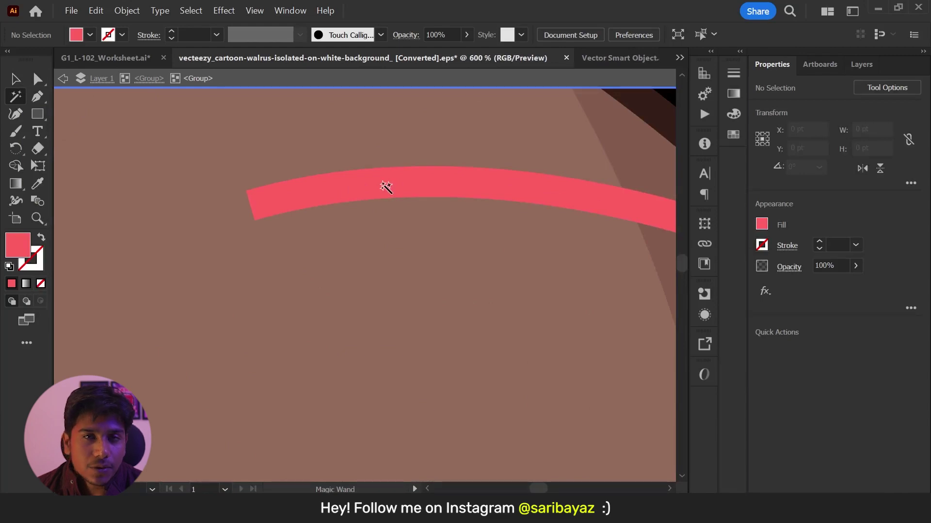
{"action": "left_click", "coordinate": [387, 188]}
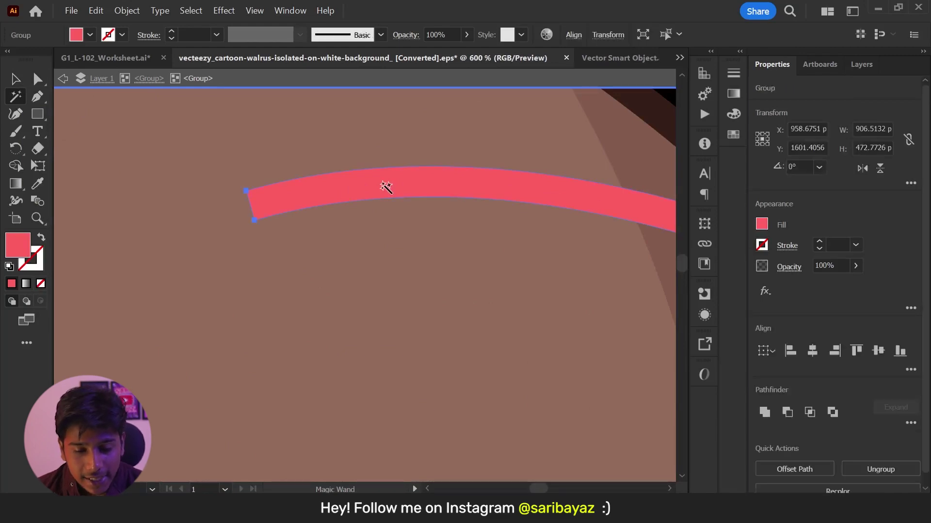
{"action": "scroll", "coordinate": [387, 187], "scroll_direction": "down", "scroll_amount": 3}
{"action": "scroll", "coordinate": [384, 186], "scroll_direction": "down", "scroll_amount": 6}
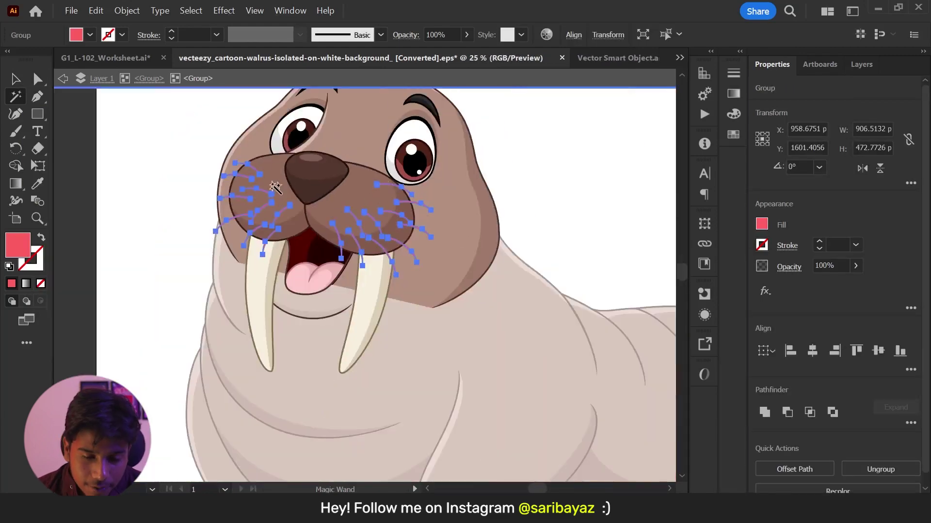
{"action": "key", "text": "v"}
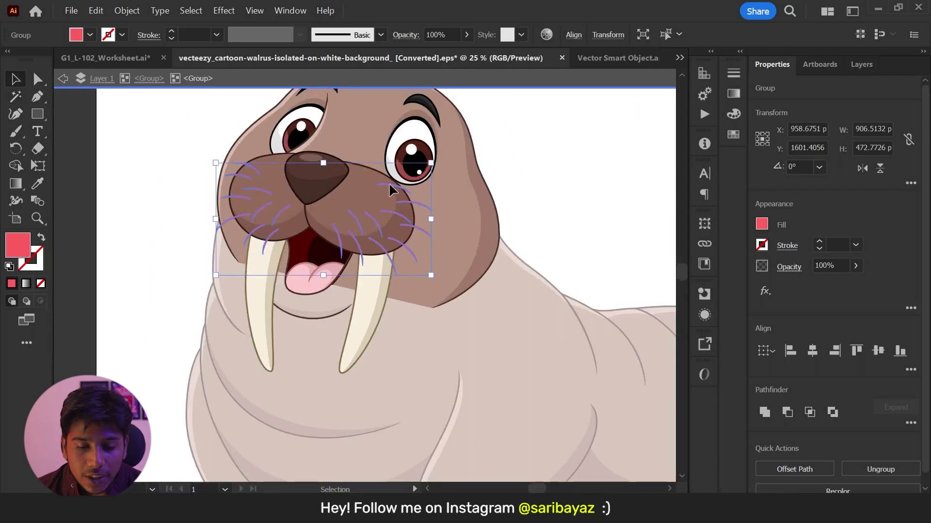
{"action": "left_click_drag", "start_coordinate": [397, 190], "coordinate": [213, 199]}
{"action": "key", "text": "ctrl+z"}
Set the fill colour to dark olive 282300.
{"action": "double_click", "coordinate": [26, 242]}
{"action": "type", "text": "282300"}
{"action": "key", "text": "Return"}
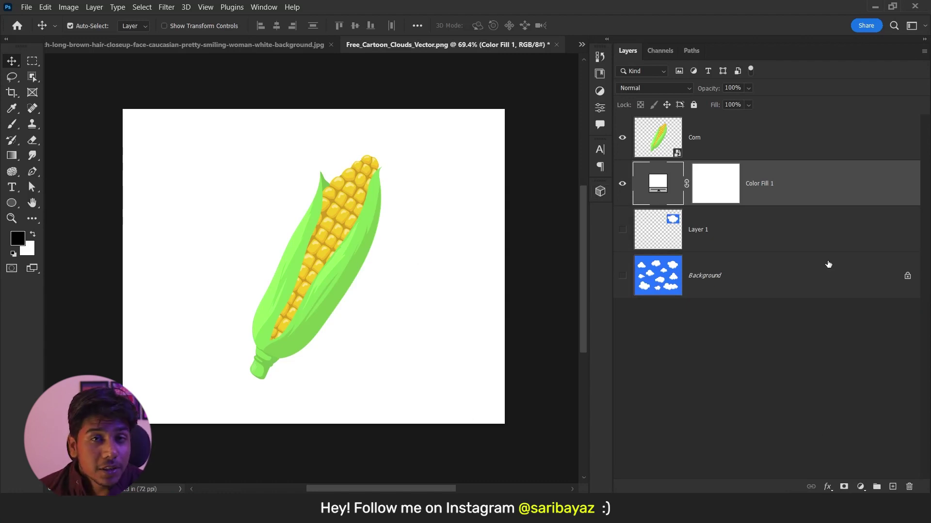
Add a new empty layer and place it beneath the Corn layer.
{"action": "left_click", "coordinate": [747, 156]}
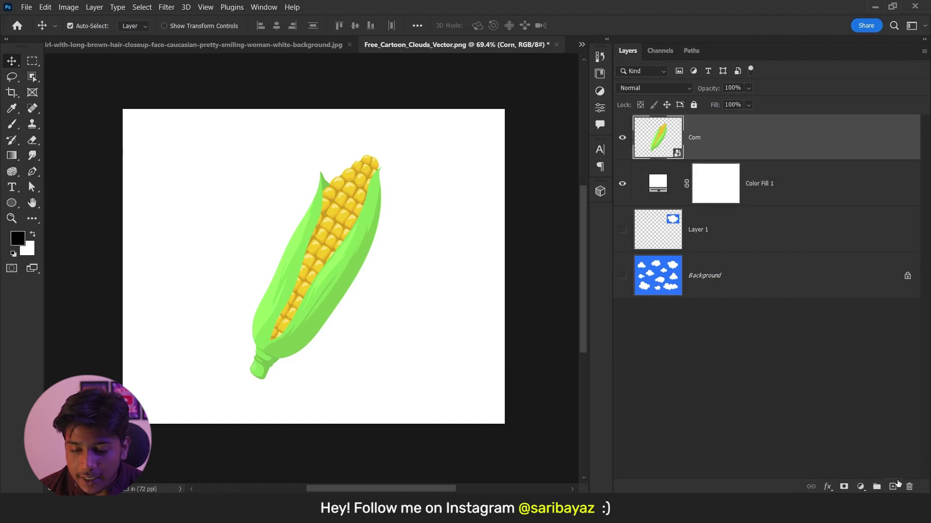
{"action": "left_click", "coordinate": [893, 486]}
{"action": "left_click_drag", "start_coordinate": [739, 139], "coordinate": [681, 153]}
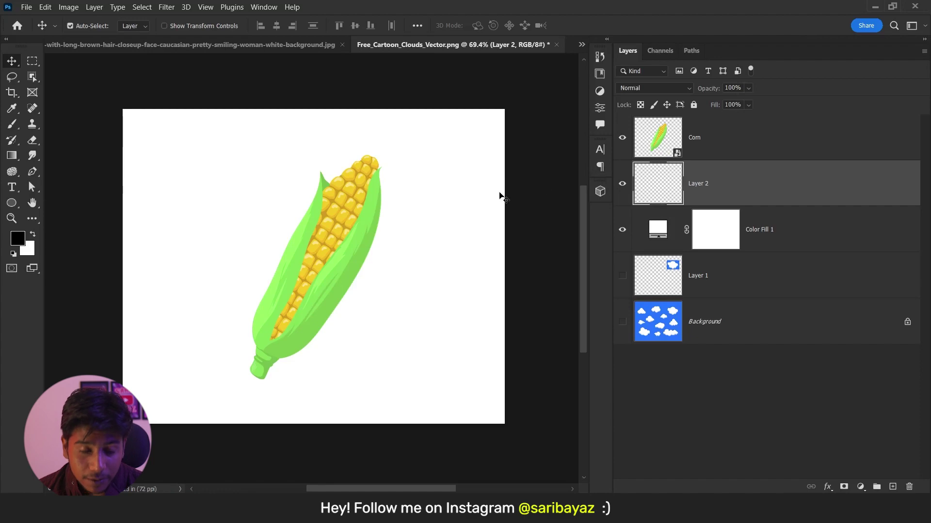
Choose the Soft Round brush, adjust its size, test a dot below the corn, then undo it.
{"action": "key", "text": "b"}
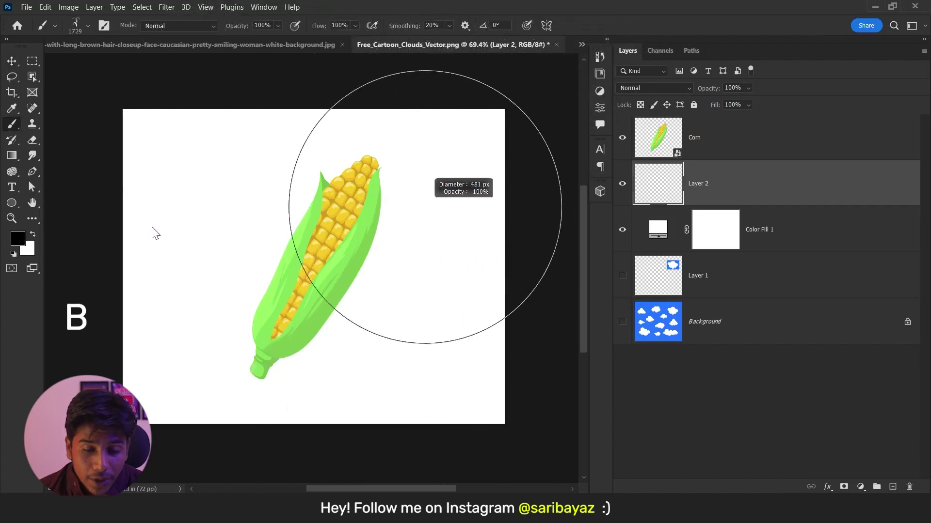
{"action": "right_click", "coordinate": [234, 190]}
{"action": "double_click", "coordinate": [300, 341]}
{"action": "right_click", "coordinate": [288, 229]}
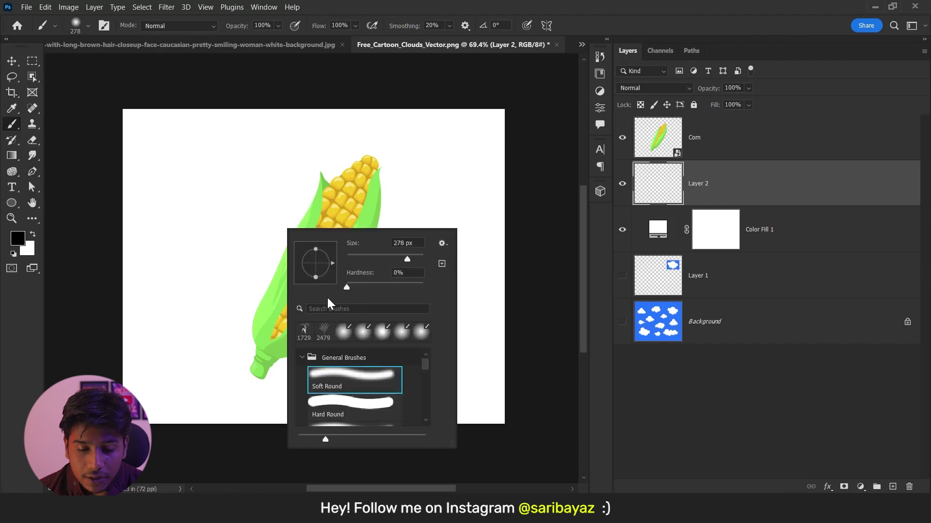
{"action": "right_click", "coordinate": [219, 278], "text": "alt"}
{"action": "left_click", "coordinate": [355, 372]}
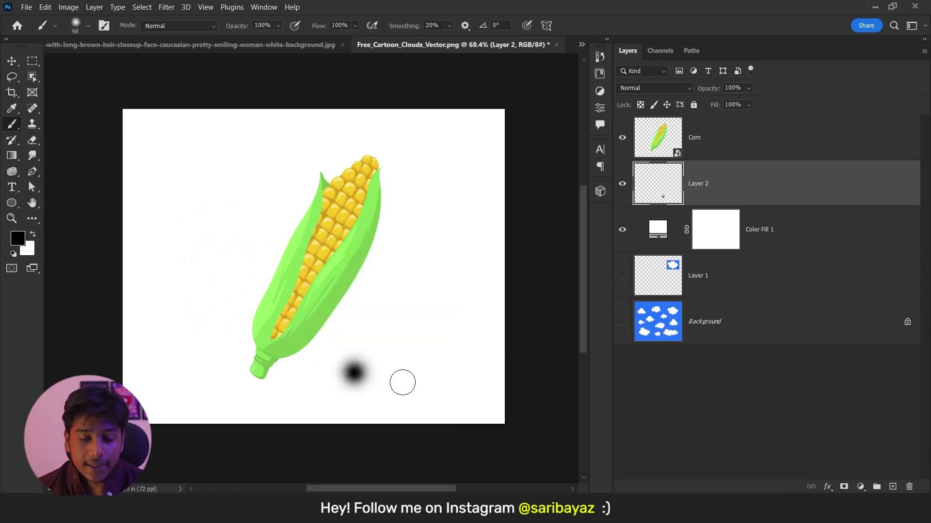
{"action": "key", "text": "ctrl+z"}
Keep black as the foreground colour and paint a soft dot just under the cob.
{"action": "left_click", "coordinate": [18, 238]}
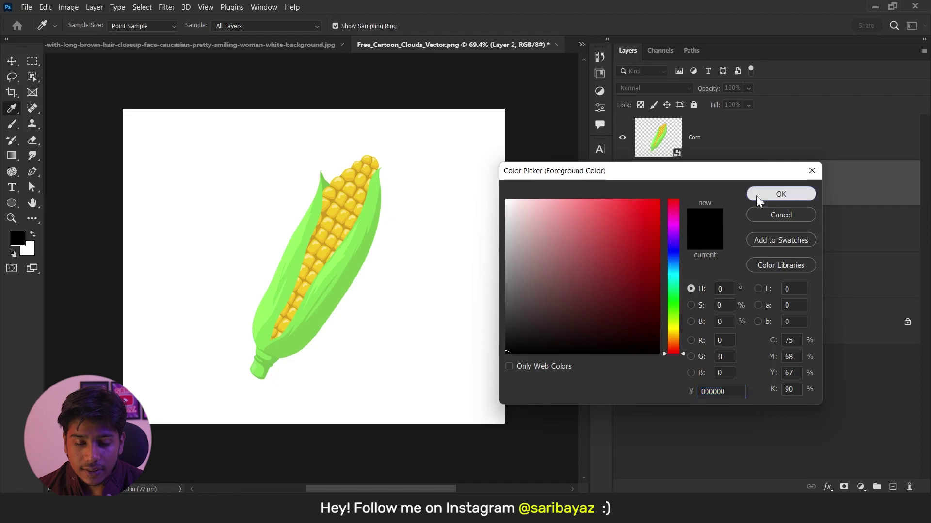
{"action": "left_click", "coordinate": [781, 194]}
{"action": "key", "text": "b"}
{"action": "left_click", "coordinate": [319, 375]}
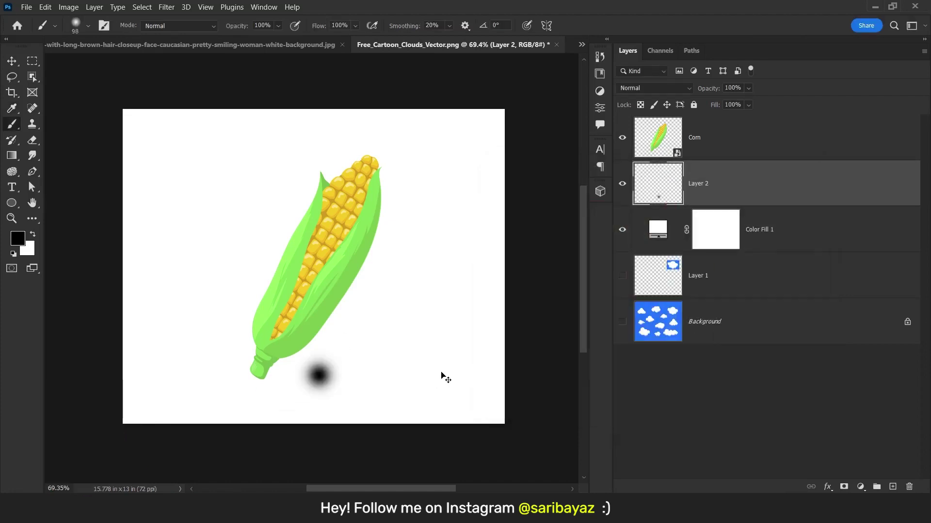
{"action": "key", "text": "ctrl+t"}
Free-transform the dot into a long, flat wedge slanting away beneath the corn.
{"action": "mouse_move", "coordinate": [349, 375]}
{"action": "left_mouse_down"}
{"action": "mouse_move", "coordinate": [556, 376]}
{"action": "mouse_move", "coordinate": [540, 377]}
{"action": "left_mouse_up"}
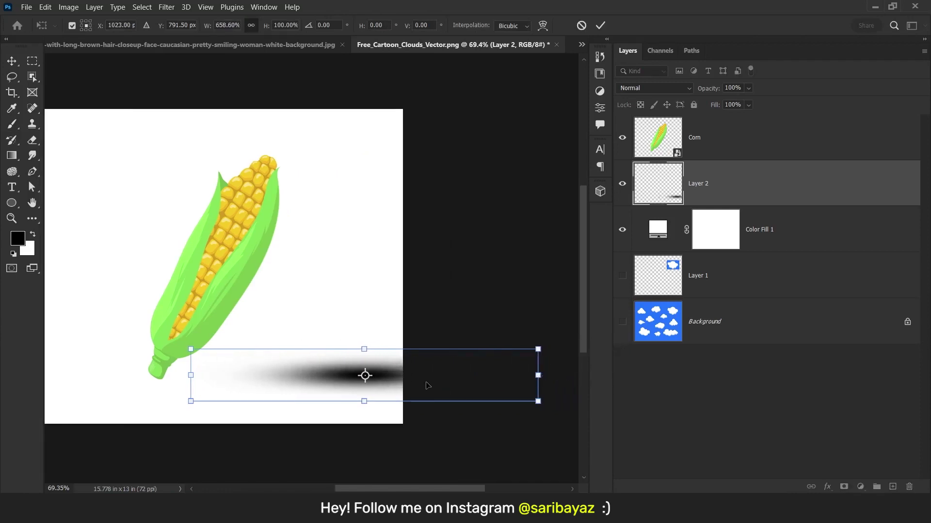
{"action": "left_click_drag", "start_coordinate": [426, 383], "coordinate": [257, 390]}
{"action": "left_click_drag", "start_coordinate": [187, 361], "coordinate": [187, 384]}
{"action": "left_click_drag", "start_coordinate": [249, 395], "coordinate": [276, 388]}
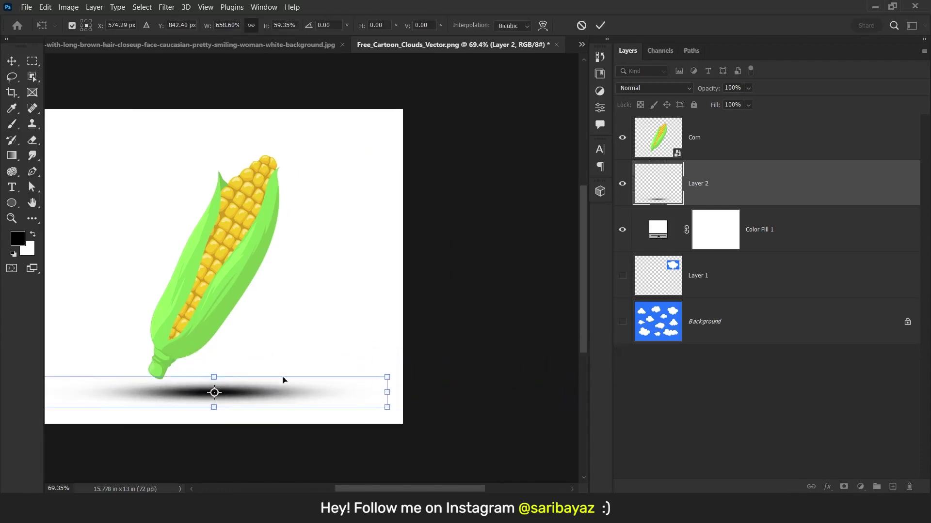
{"action": "scroll", "coordinate": [310, 345], "scroll_direction": "left", "scroll_amount": 2}
{"action": "mouse_move", "coordinate": [435, 391]}
{"action": "left_mouse_down"}
{"action": "mouse_move", "coordinate": [311, 395]}
{"action": "mouse_move", "coordinate": [235, 383]}
{"action": "left_mouse_up"}
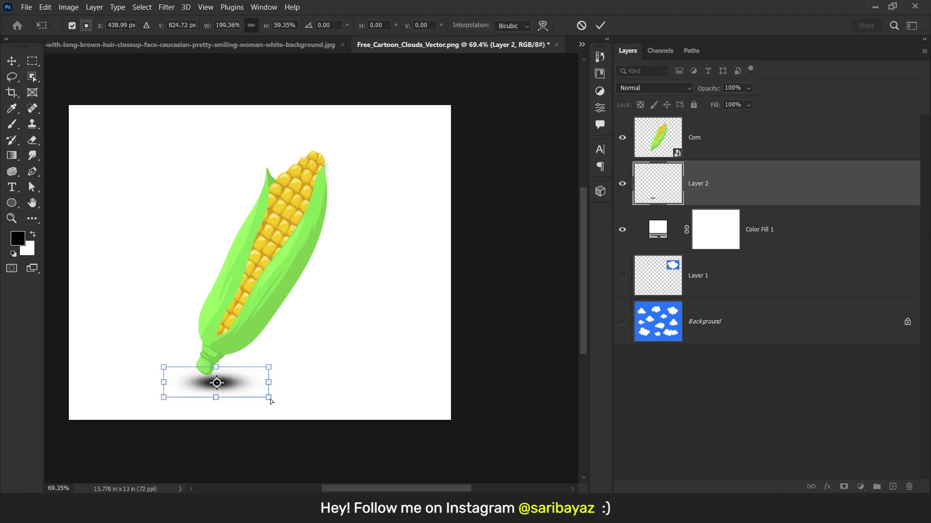
{"action": "left_click_drag", "start_coordinate": [269, 397], "coordinate": [402, 413]}
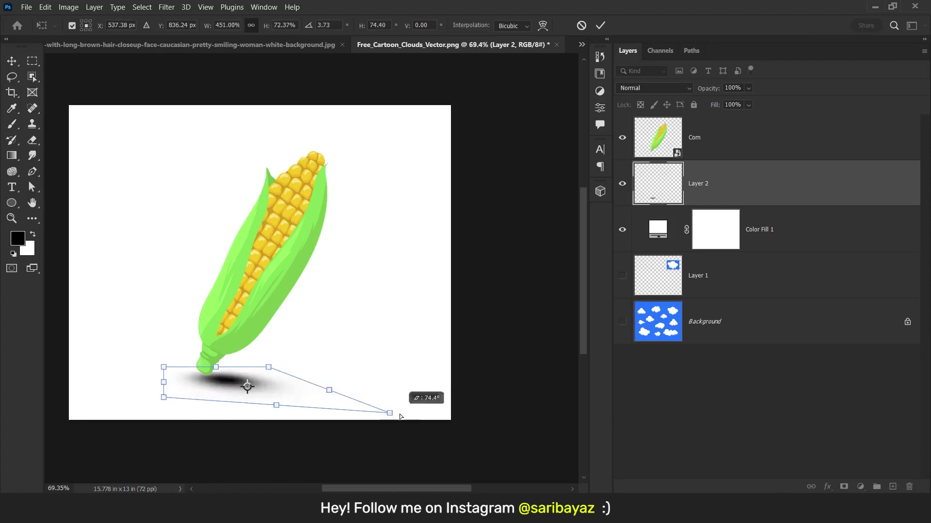
{"action": "left_click_drag", "start_coordinate": [269, 368], "coordinate": [525, 324]}
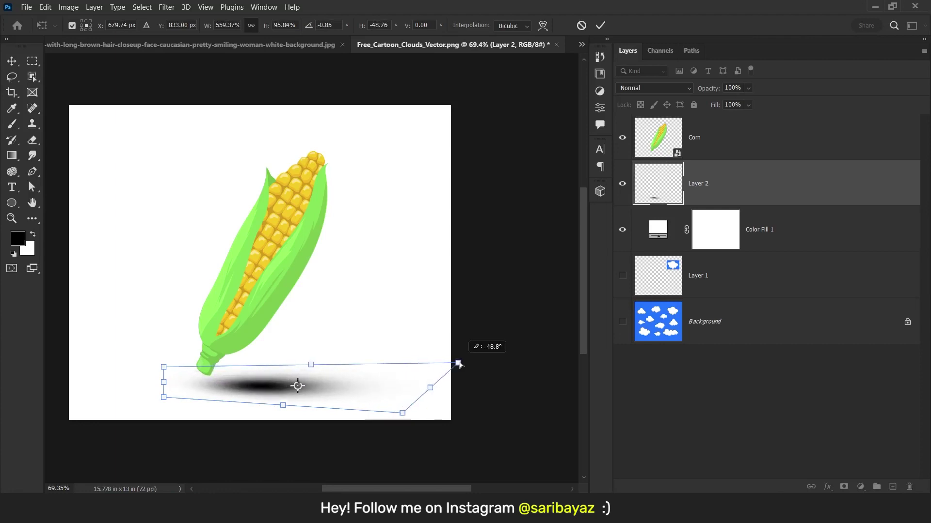
{"action": "left_click_drag", "start_coordinate": [402, 413], "coordinate": [380, 391]}
{"action": "left_click_drag", "start_coordinate": [464, 368], "coordinate": [542, 374]}
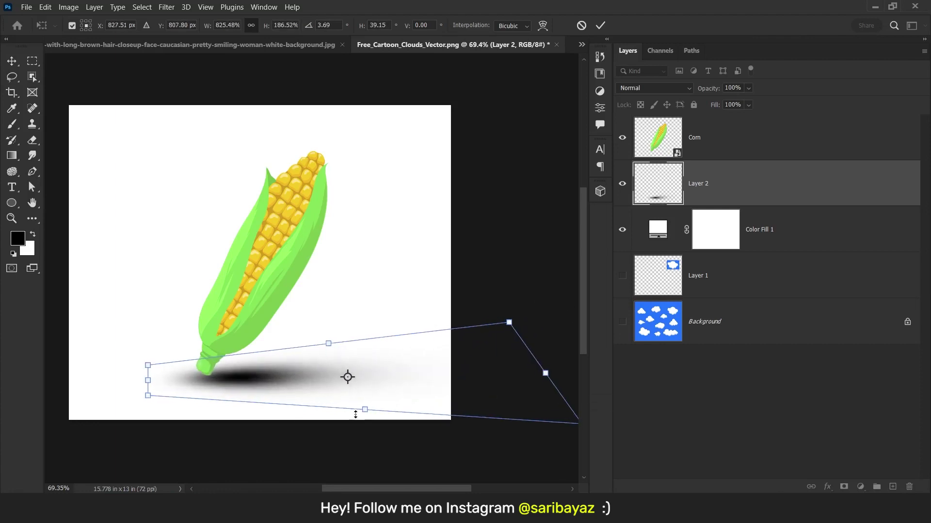
{"action": "key", "text": "Return"}
Lower the shadow layer's opacity to 23% and nudge it down and left.
{"action": "key", "text": "b"}
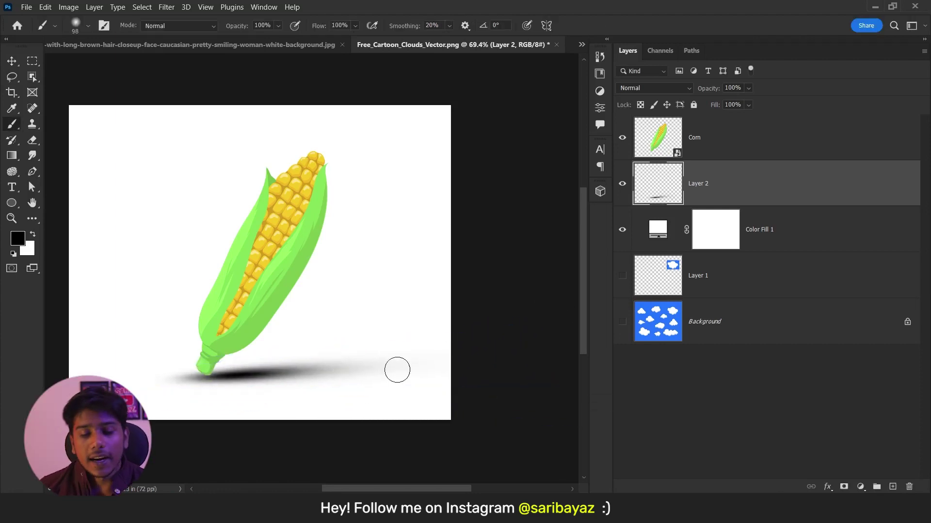
{"action": "key", "text": "v"}
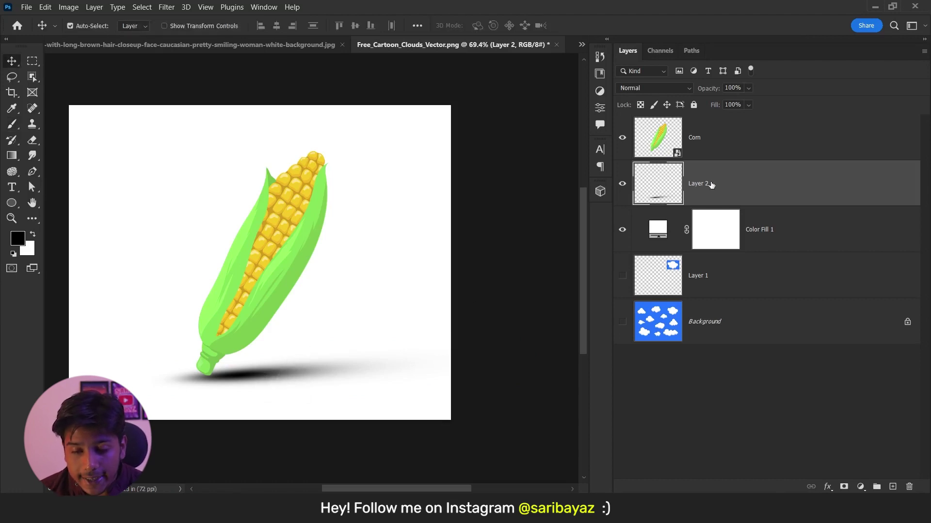
{"action": "key", "text": "1"}
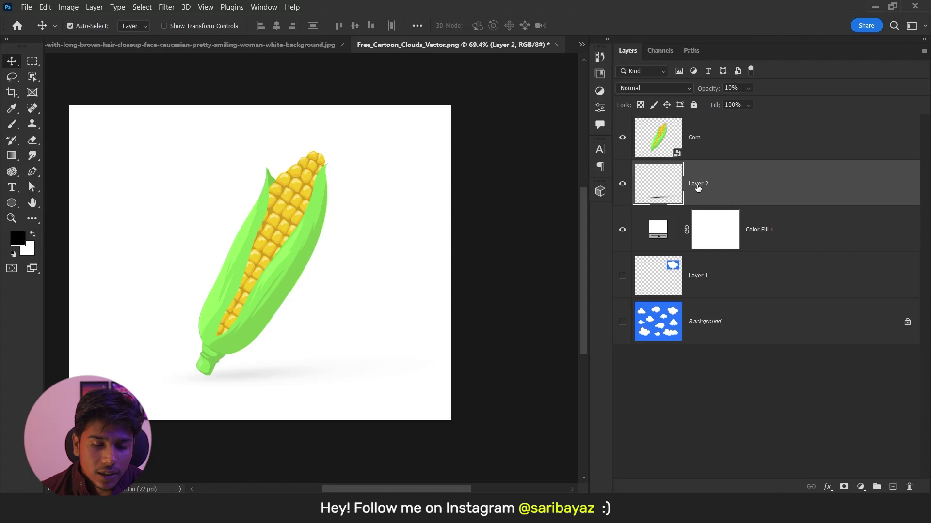
{"action": "key", "text": "2"}
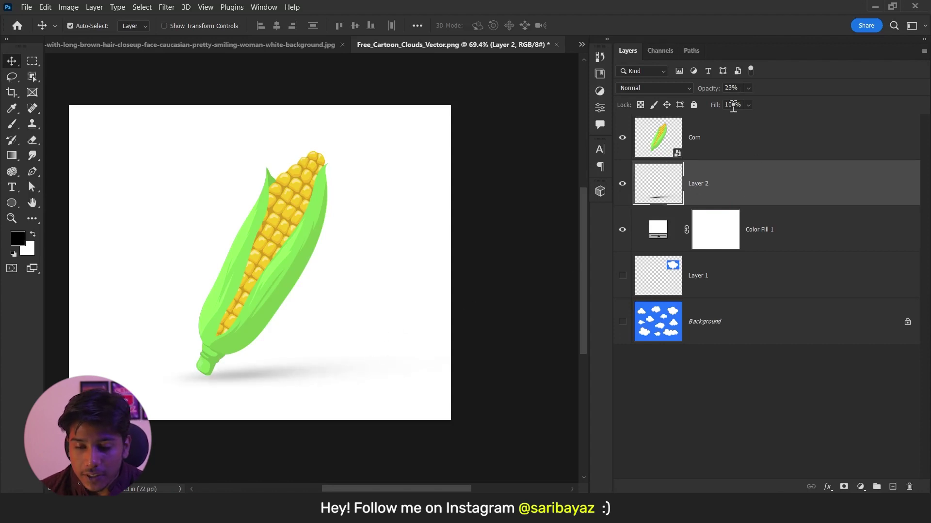
{"action": "left_click_drag", "start_coordinate": [737, 88], "coordinate": [707, 93]}
{"action": "left_click_drag", "start_coordinate": [407, 244], "coordinate": [322, 294]}
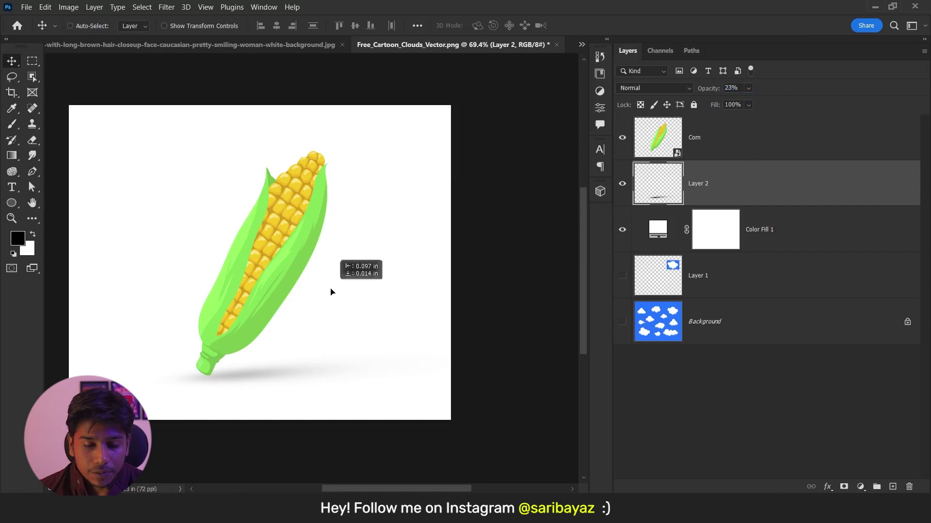
{"action": "scroll", "coordinate": [366, 309], "scroll_direction": "down", "scroll_amount": 3}
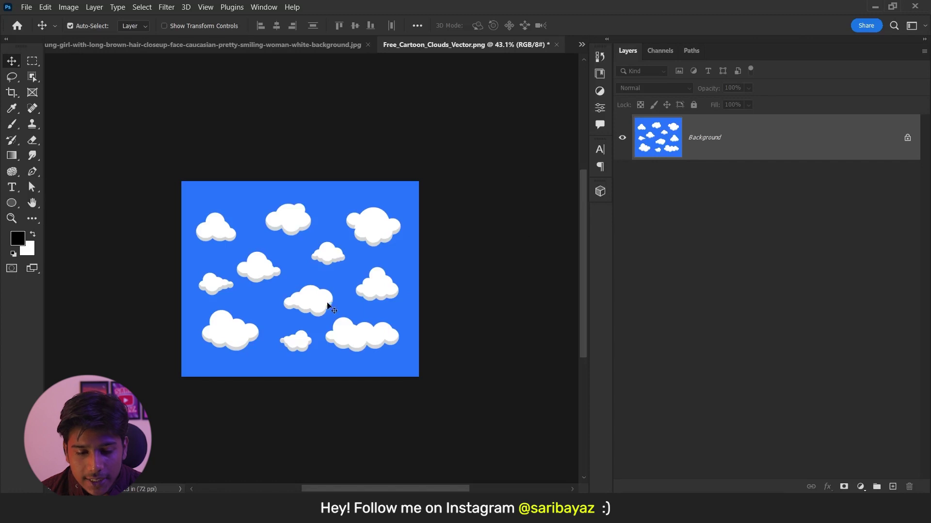
Zoom in on a cloud and select the Pen Tool in Shape mode.
{"action": "scroll", "coordinate": [193, 351], "scroll_direction": "up", "scroll_amount": 3}
{"action": "scroll", "coordinate": [239, 316], "scroll_direction": "up", "scroll_amount": 3}
{"action": "scroll", "coordinate": [239, 316], "scroll_direction": "up", "scroll_amount": 5}
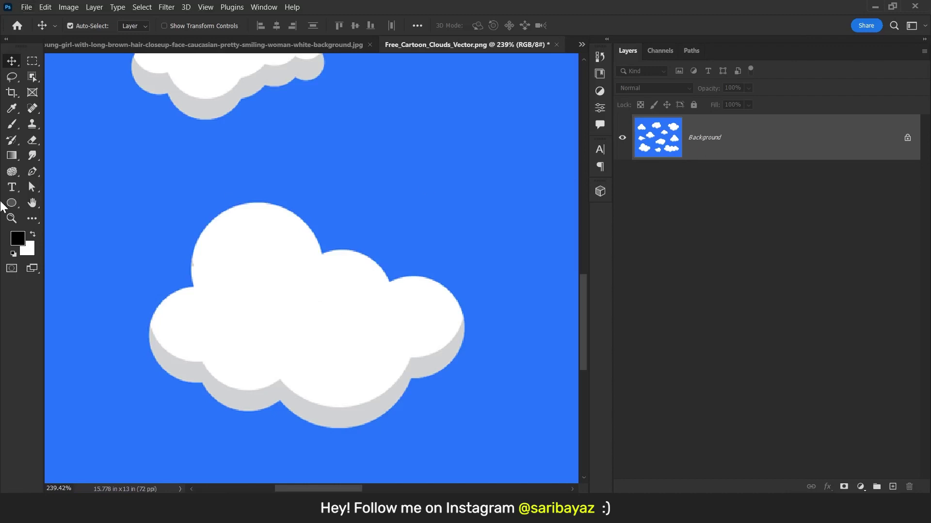
{"action": "right_click", "coordinate": [37, 172]}
{"action": "left_click", "coordinate": [63, 173]}
{"action": "left_click", "coordinate": [96, 25]}
{"action": "scroll", "coordinate": [252, 243], "scroll_direction": "up", "scroll_amount": 2}
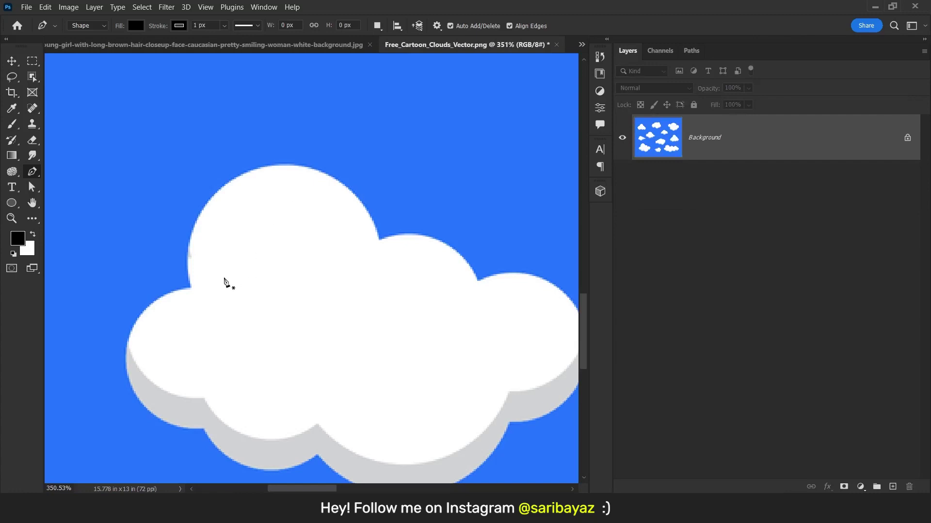
Place anchor points on the cloud's left, top and right edges.
{"action": "left_click", "coordinate": [193, 287]}
{"action": "left_click", "coordinate": [252, 169]}
{"action": "left_click", "coordinate": [378, 239]}
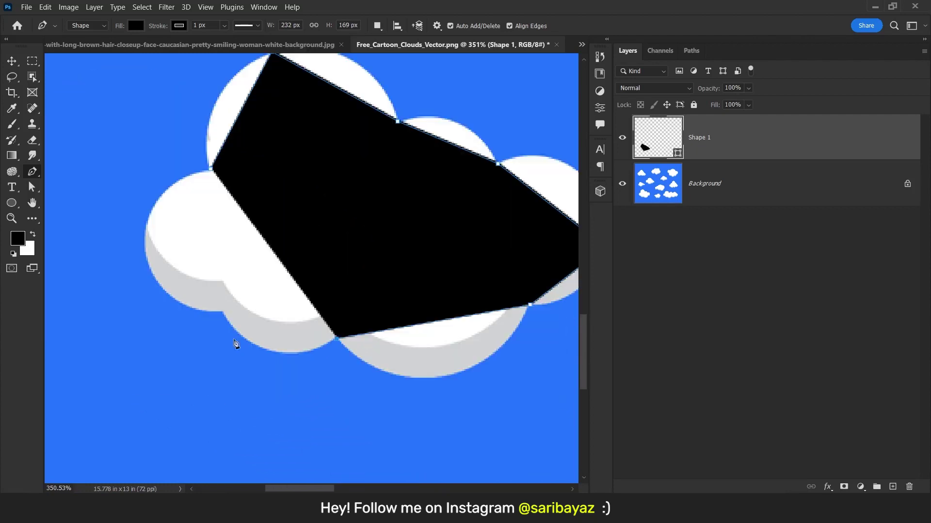
{"action": "scroll", "coordinate": [300, 249], "scroll_direction": "down", "scroll_amount": 3}
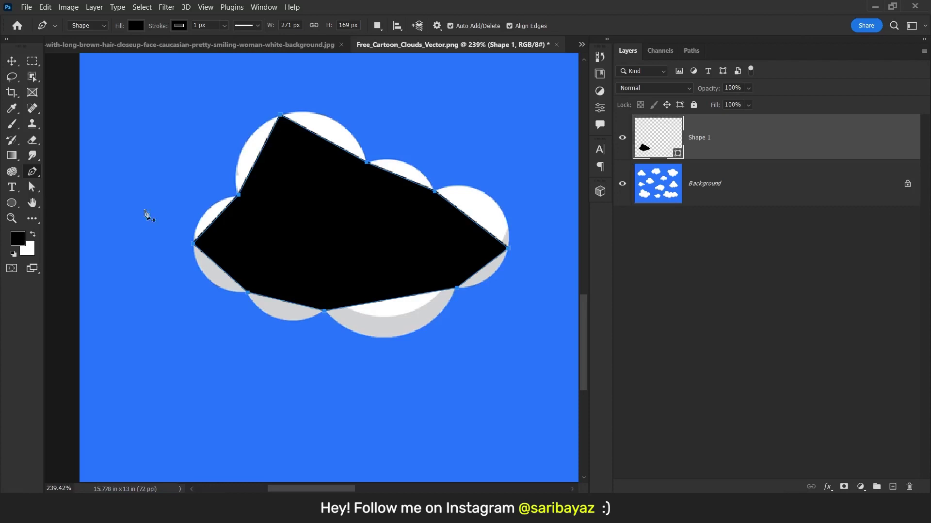
{"action": "right_click", "coordinate": [32, 173]}
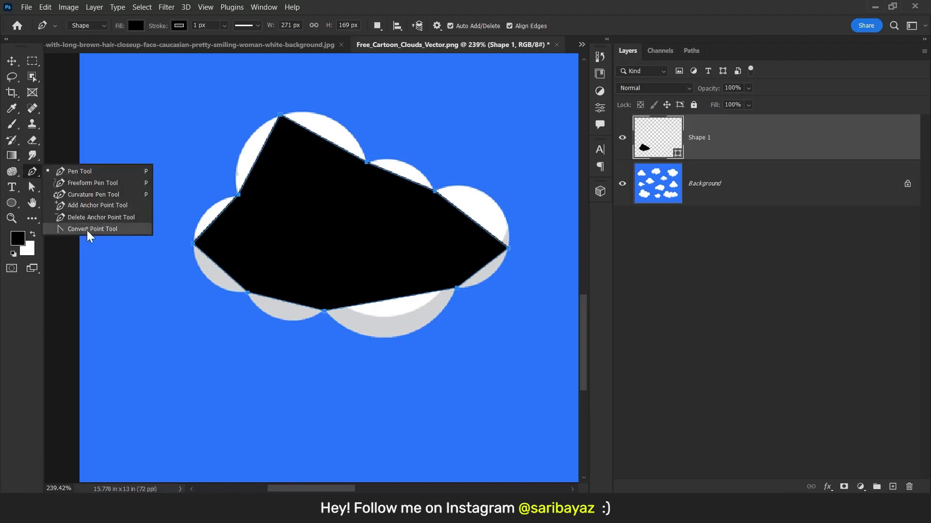
Use the Convert Point Tool to curve the outline over the cloud's top bump.
{"action": "left_click", "coordinate": [103, 233]}
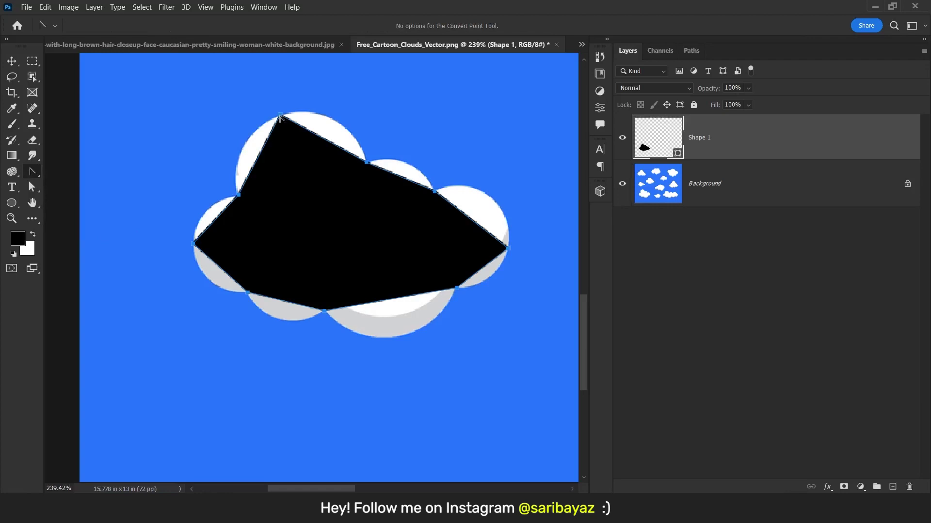
{"action": "scroll", "coordinate": [285, 119], "scroll_direction": "up", "scroll_amount": 2}
{"action": "scroll", "coordinate": [291, 154], "scroll_direction": "up", "scroll_amount": 3}
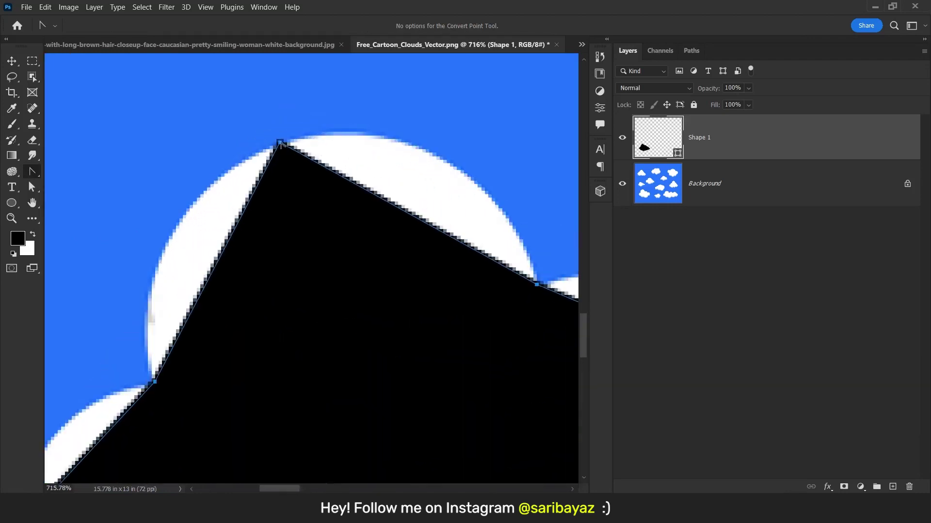
{"action": "mouse_move", "coordinate": [279, 144]}
{"action": "left_mouse_down"}
{"action": "mouse_move", "coordinate": [433, 101]}
{"action": "mouse_move", "coordinate": [452, 85]}
{"action": "left_mouse_up"}
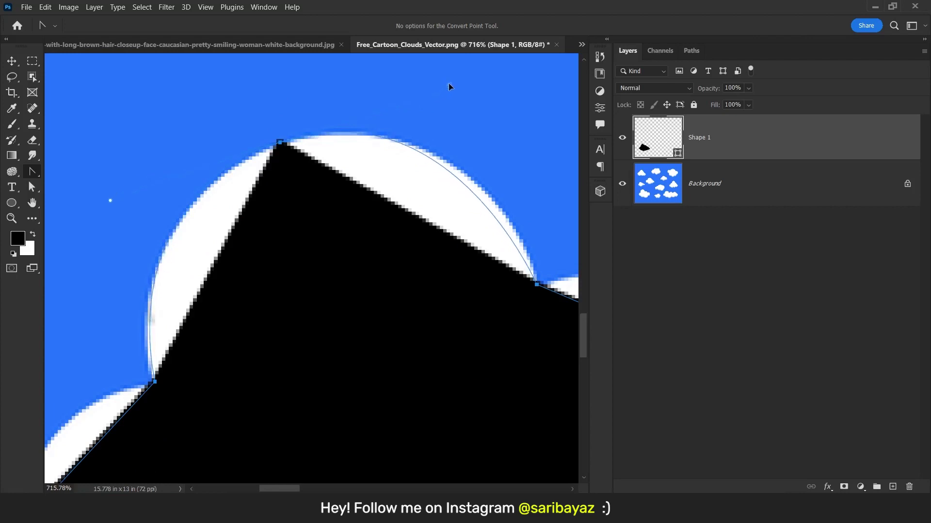
{"action": "scroll", "coordinate": [412, 143], "scroll_direction": "down", "scroll_amount": 1}
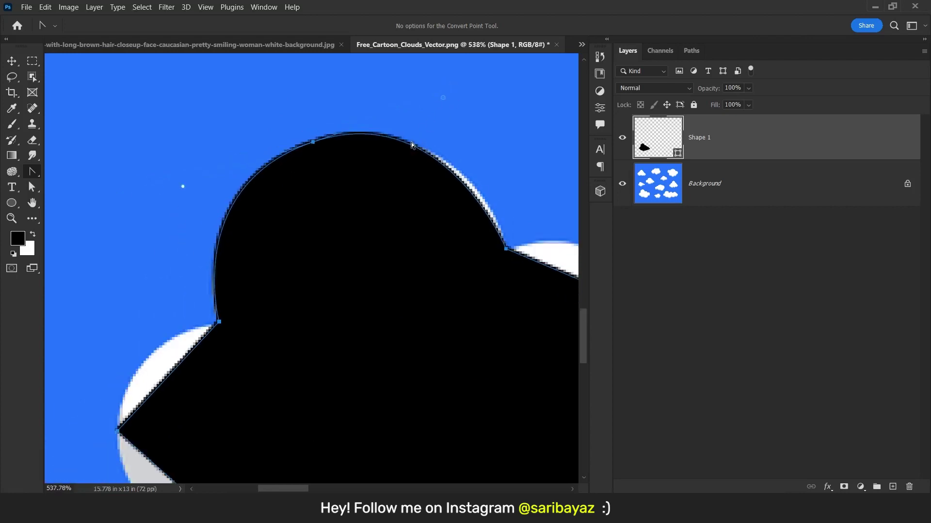
{"action": "left_click_drag", "start_coordinate": [442, 100], "coordinate": [467, 109]}
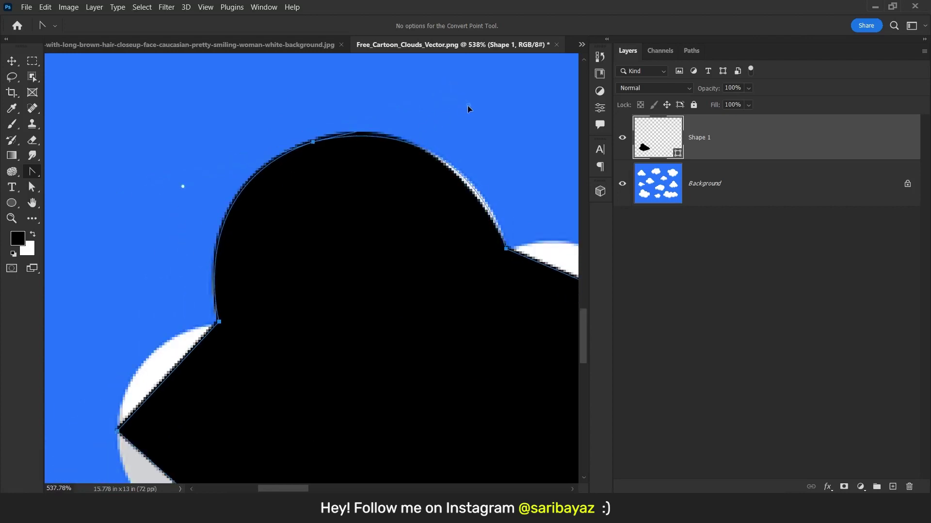
{"action": "scroll", "coordinate": [378, 182], "scroll_direction": "down", "scroll_amount": 1}
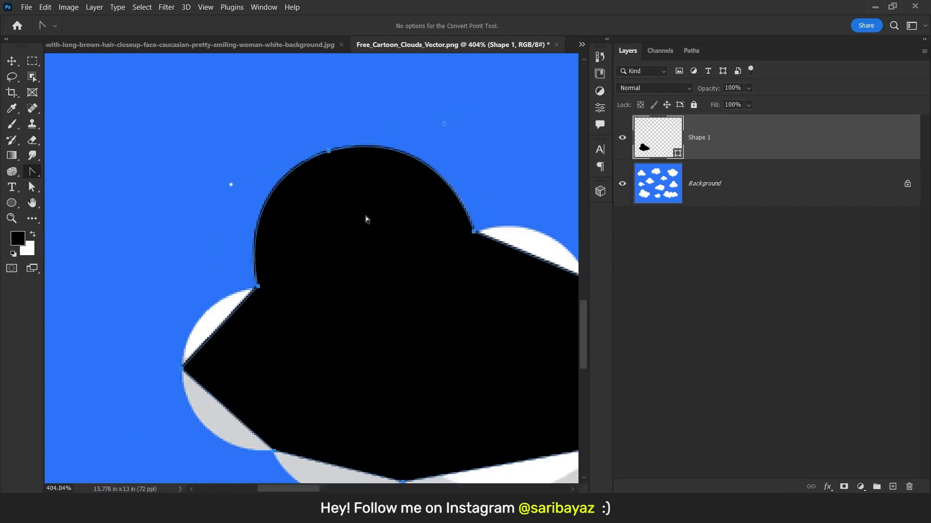
{"action": "scroll", "coordinate": [335, 215], "scroll_direction": "right", "scroll_amount": 1}
{"action": "scroll", "coordinate": [340, 226], "scroll_direction": "right", "scroll_amount": 1}
{"action": "scroll", "coordinate": [246, 197], "scroll_direction": "right", "scroll_amount": 2}
Round the outline over the right and left bumps, then move the shape up and right.
{"action": "left_click_drag", "start_coordinate": [246, 197], "coordinate": [288, 176]}
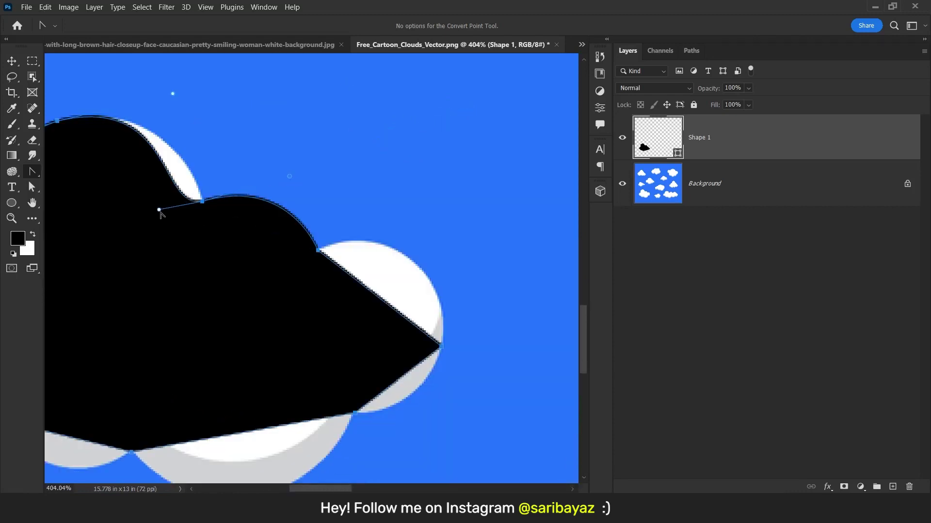
{"action": "scroll", "coordinate": [346, 241], "scroll_direction": "down", "scroll_amount": 3}
{"action": "mouse_move", "coordinate": [439, 276]}
{"action": "left_mouse_down"}
{"action": "mouse_move", "coordinate": [427, 388]}
{"action": "mouse_move", "coordinate": [433, 341]}
{"action": "left_mouse_up"}
{"action": "left_click_drag", "start_coordinate": [318, 180], "coordinate": [354, 163]}
{"action": "mouse_move", "coordinate": [430, 355]}
{"action": "left_mouse_down"}
{"action": "mouse_move", "coordinate": [468, 291]}
{"action": "mouse_move", "coordinate": [442, 199]}
{"action": "mouse_move", "coordinate": [382, 337]}
{"action": "left_mouse_up"}
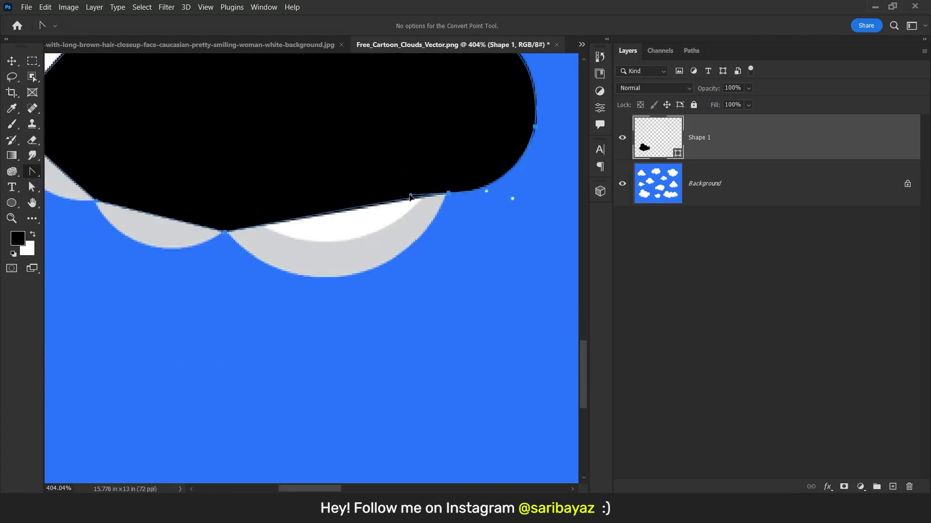
{"action": "mouse_move", "coordinate": [226, 233]}
{"action": "left_mouse_down"}
{"action": "mouse_move", "coordinate": [173, 241]}
{"action": "mouse_move", "coordinate": [137, 279]}
{"action": "mouse_move", "coordinate": [406, 252]}
{"action": "left_mouse_up"}
{"action": "mouse_move", "coordinate": [319, 228]}
{"action": "left_mouse_down"}
{"action": "mouse_move", "coordinate": [295, 212]}
{"action": "mouse_move", "coordinate": [266, 224]}
{"action": "mouse_move", "coordinate": [221, 222]}
{"action": "left_mouse_up"}
{"action": "scroll", "coordinate": [216, 256], "scroll_direction": "up", "scroll_amount": 5}
{"action": "left_click_drag", "start_coordinate": [216, 256], "coordinate": [227, 280]}
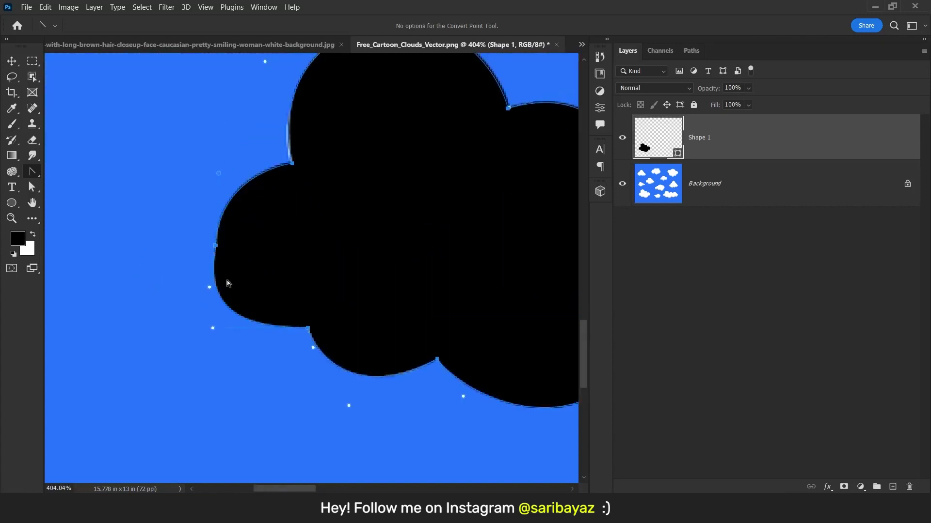
{"action": "scroll", "coordinate": [390, 275], "scroll_direction": "down", "scroll_amount": 5}
{"action": "key", "text": "v"}
{"action": "left_click_drag", "start_coordinate": [391, 276], "coordinate": [462, 186]}
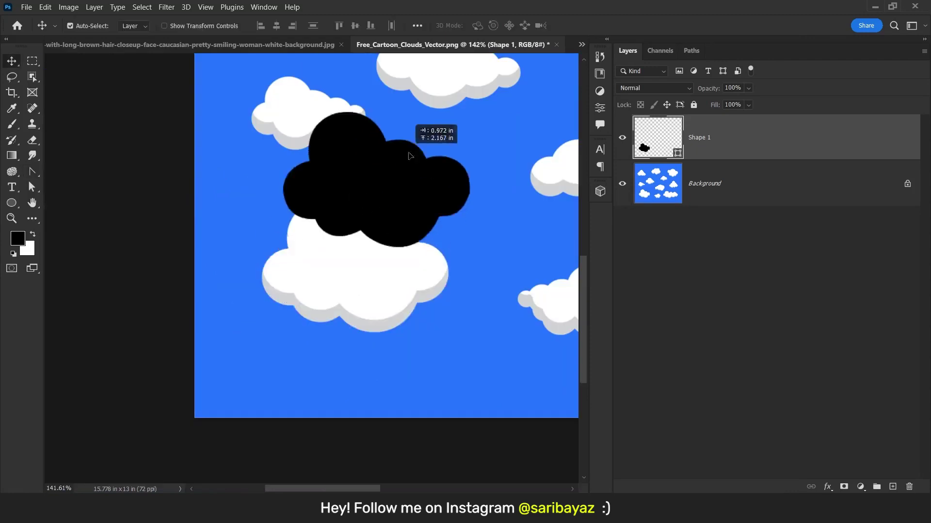
Recentre the view and set the cloud shape's fill to red #ff5959.
{"action": "mouse_move", "coordinate": [399, 173]}
{"action": "left_mouse_down"}
{"action": "mouse_move", "coordinate": [294, 198]}
{"action": "mouse_move", "coordinate": [361, 204]}
{"action": "left_mouse_up"}
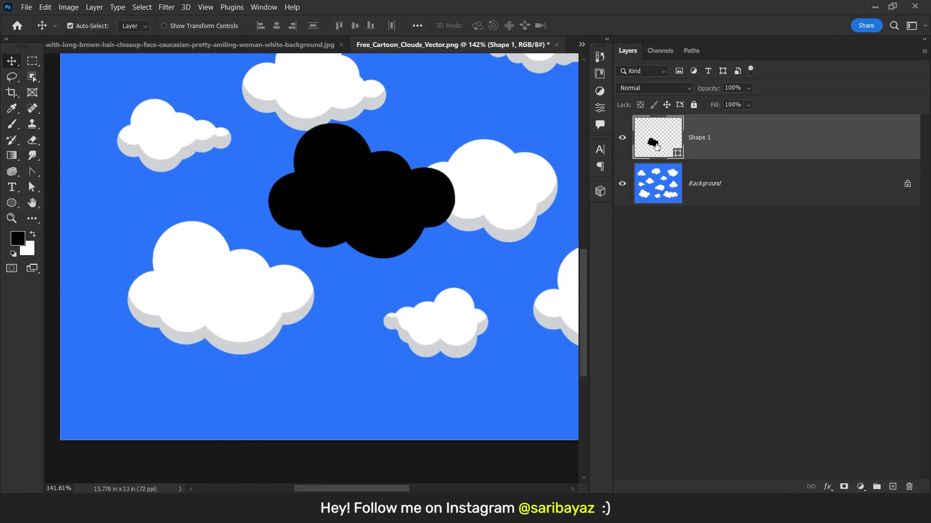
{"action": "double_click", "coordinate": [655, 147]}
{"action": "left_click_drag", "start_coordinate": [621, 221], "coordinate": [605, 199]}
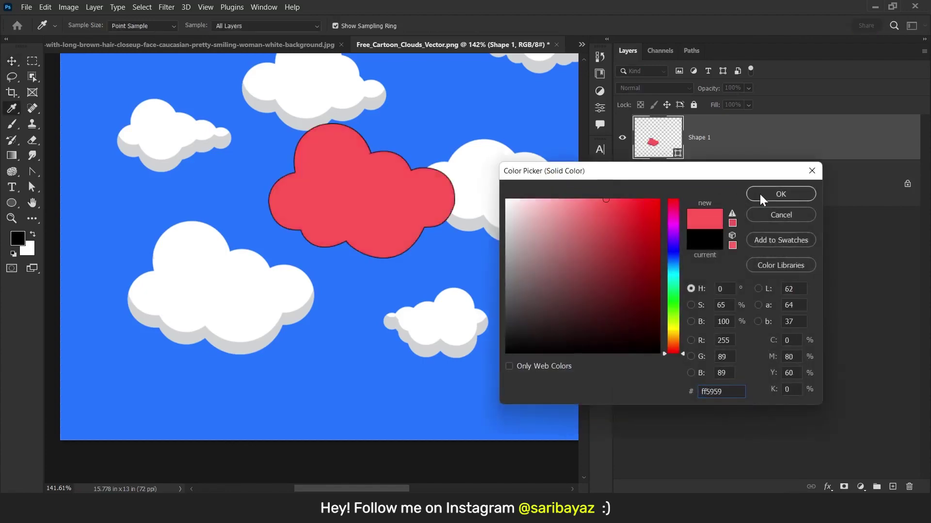
{"action": "left_click", "coordinate": [760, 199]}
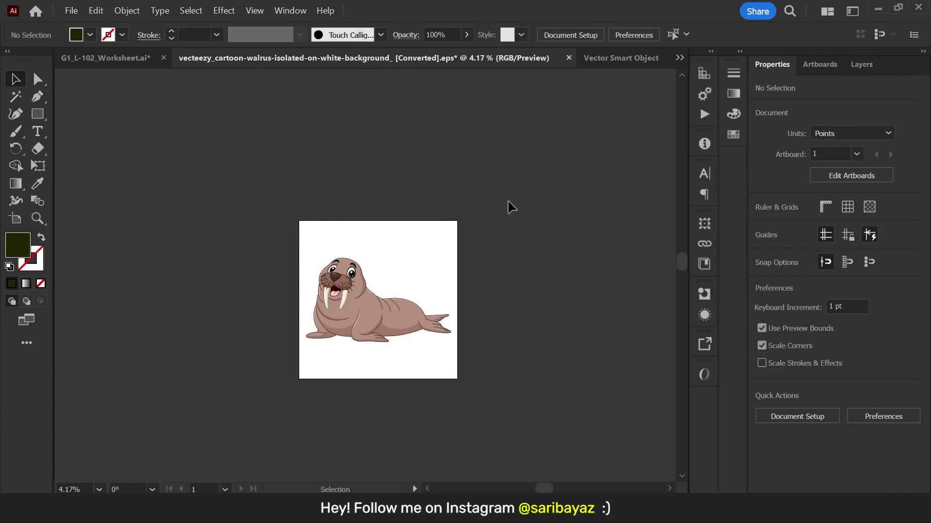
Start saving the walrus document and dismiss the Creative Cloud save prompt.
{"action": "key", "text": "ctrl"}
{"action": "key", "text": "ctrl+s"}
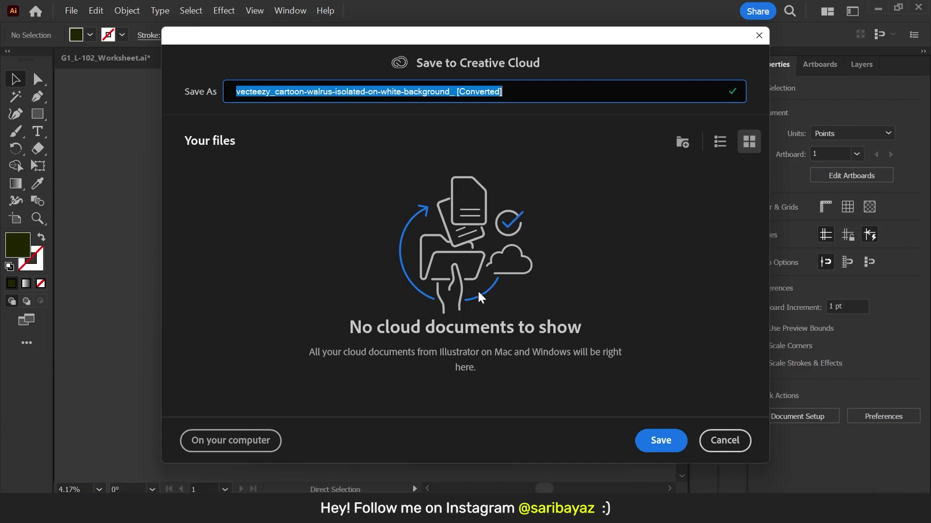
{"action": "left_click", "coordinate": [725, 441]}
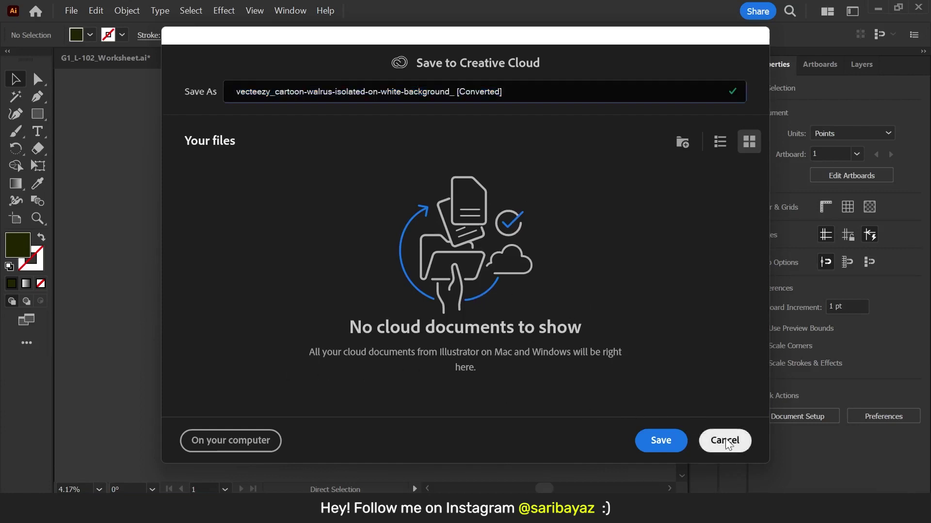
Set File Handling's Default file location to On your computer, then verify with Save As.
{"action": "left_click", "coordinate": [103, 15]}
{"action": "mouse_move", "coordinate": [124, 388]}
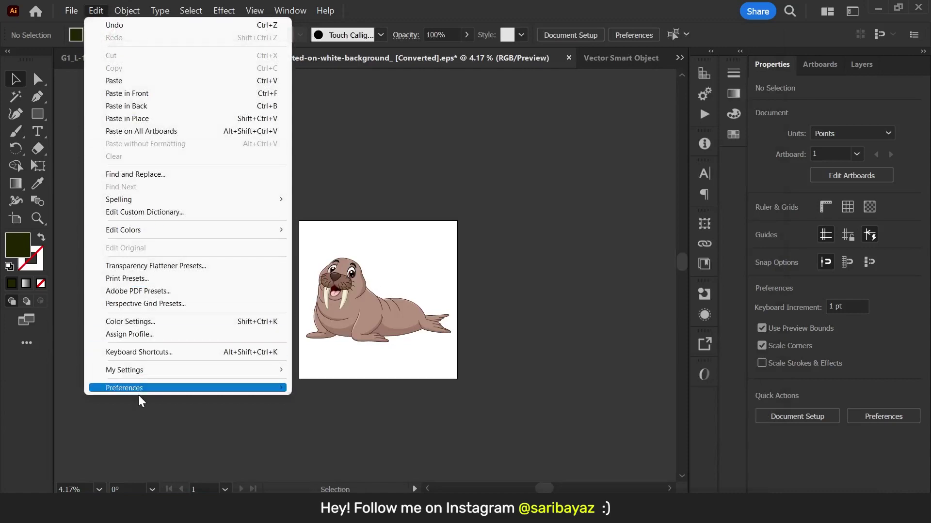
{"action": "left_click", "coordinate": [325, 212]}
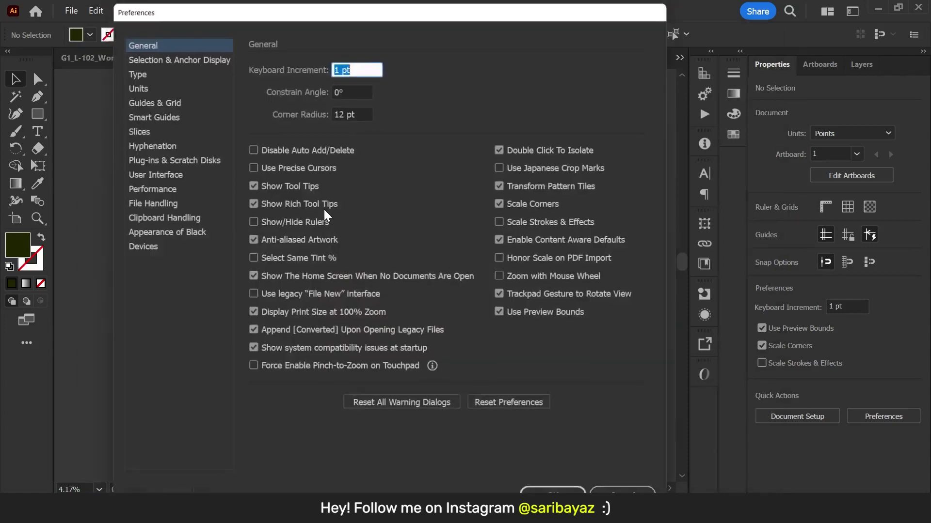
{"action": "left_click", "coordinate": [153, 206]}
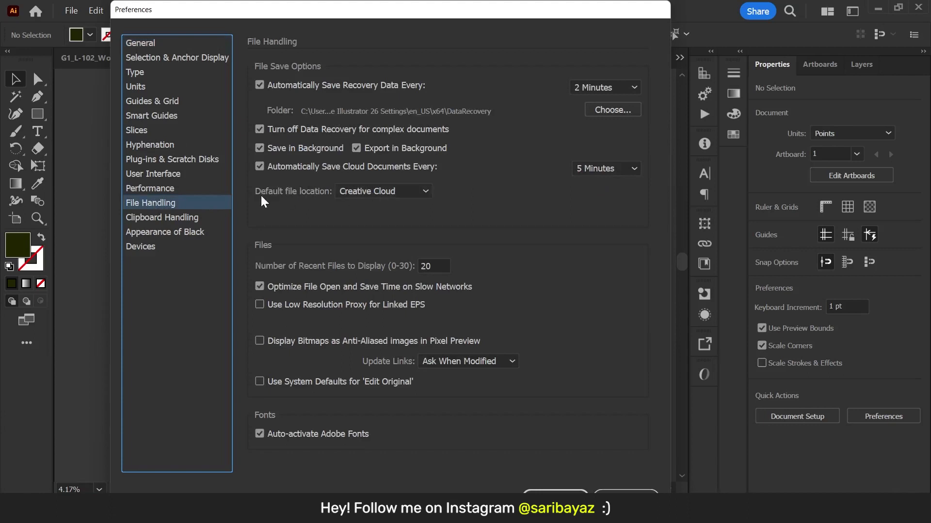
{"action": "left_click", "coordinate": [393, 191]}
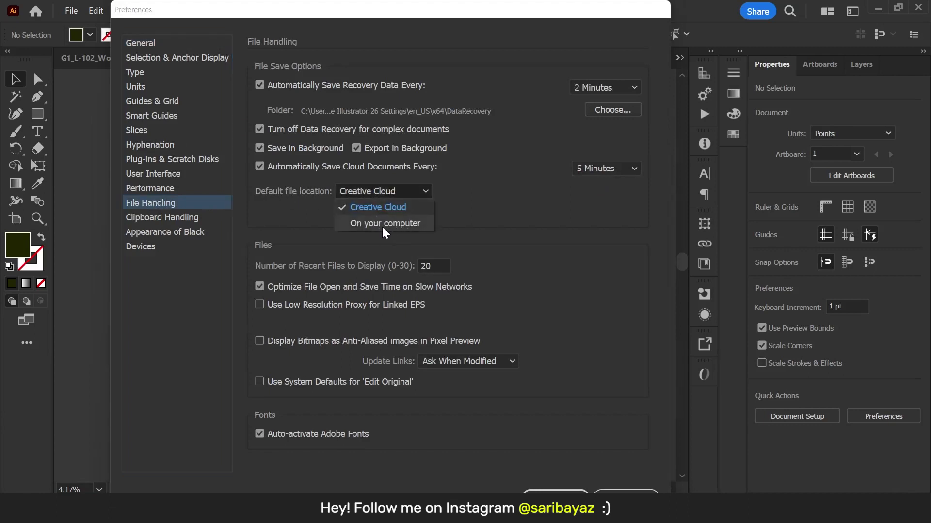
{"action": "left_click", "coordinate": [394, 223]}
{"action": "left_click", "coordinate": [555, 498]}
{"action": "key", "text": "ctrl"}
{"action": "key", "text": "ctrl+shift+s"}
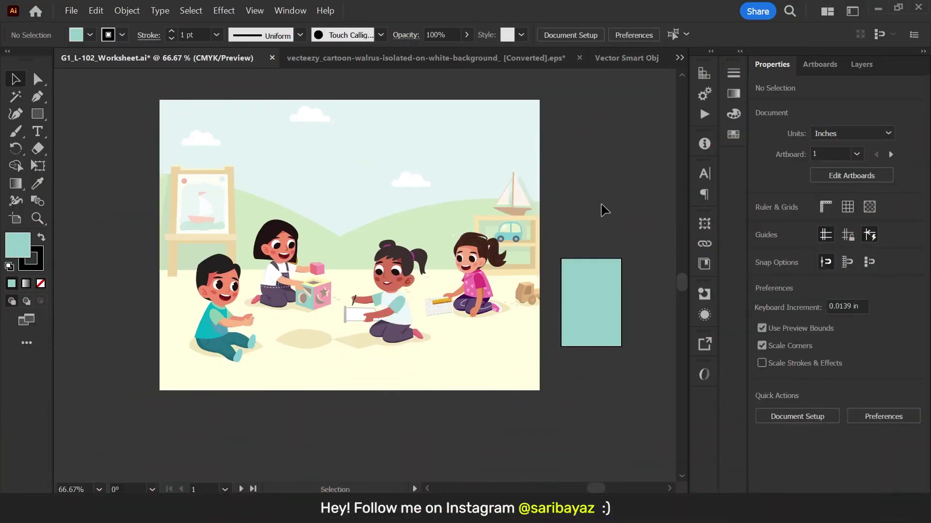
Zoom in and select the girl's shirt path with the Direct Selection tool.
{"action": "left_click", "coordinate": [589, 291]}
{"action": "key", "text": "ctrl+="}
{"action": "key", "text": "ctrl+="}
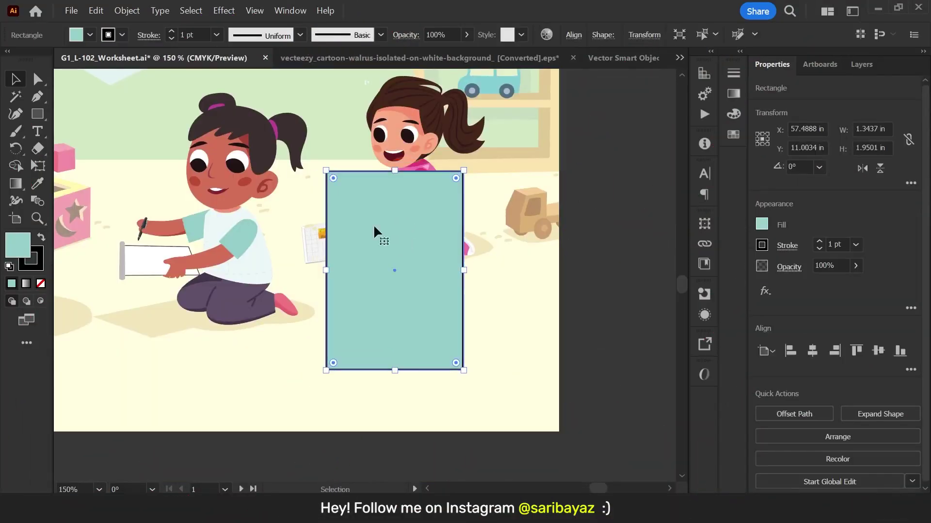
{"action": "scroll", "coordinate": [262, 261], "scroll_direction": "up", "scroll_amount": 5}
{"action": "key", "text": "a"}
{"action": "left_click", "coordinate": [290, 257]}
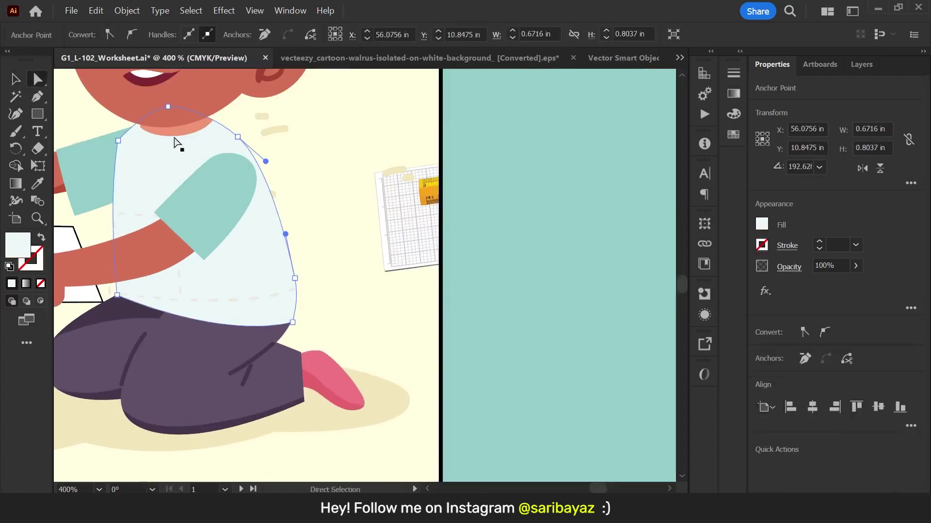
{"action": "left_click", "coordinate": [293, 329]}
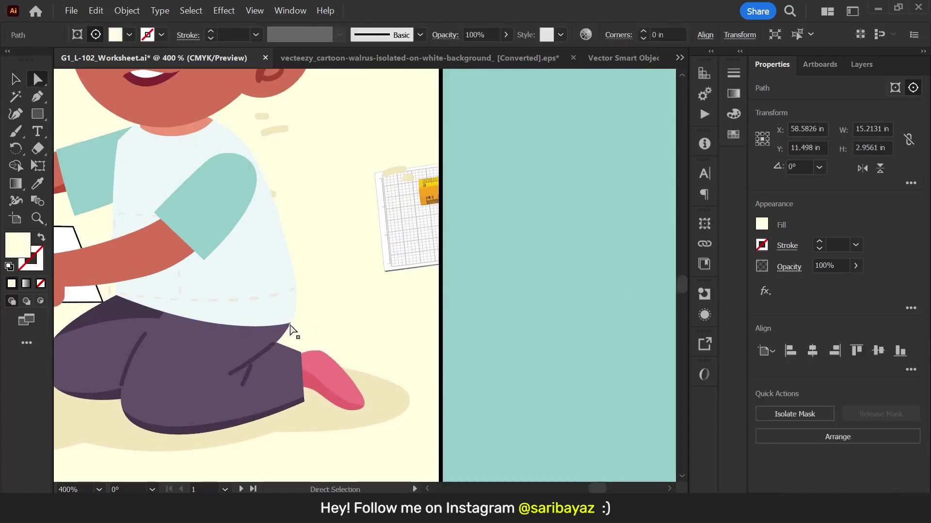
{"action": "left_click", "coordinate": [299, 299]}
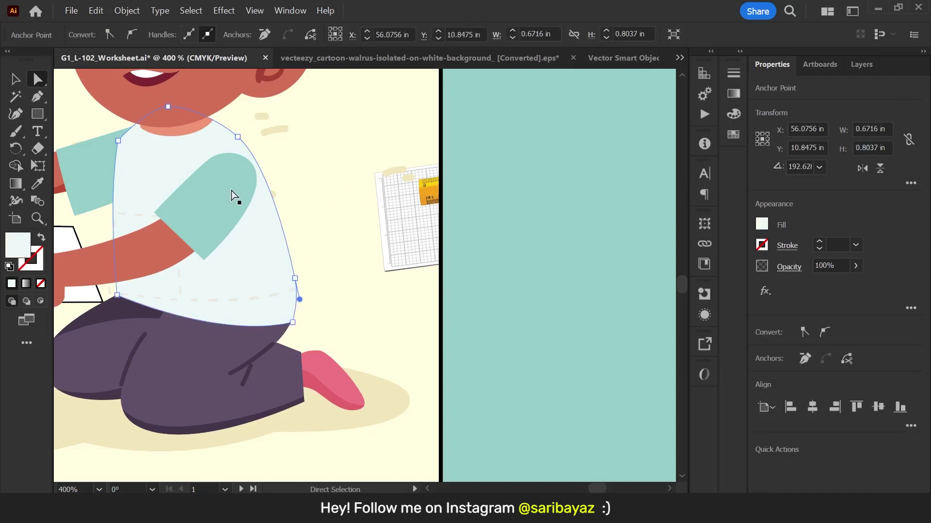
Eyedropper the teal rectangle to give the shirt its teal fill and black outline.
{"action": "key", "text": "i"}
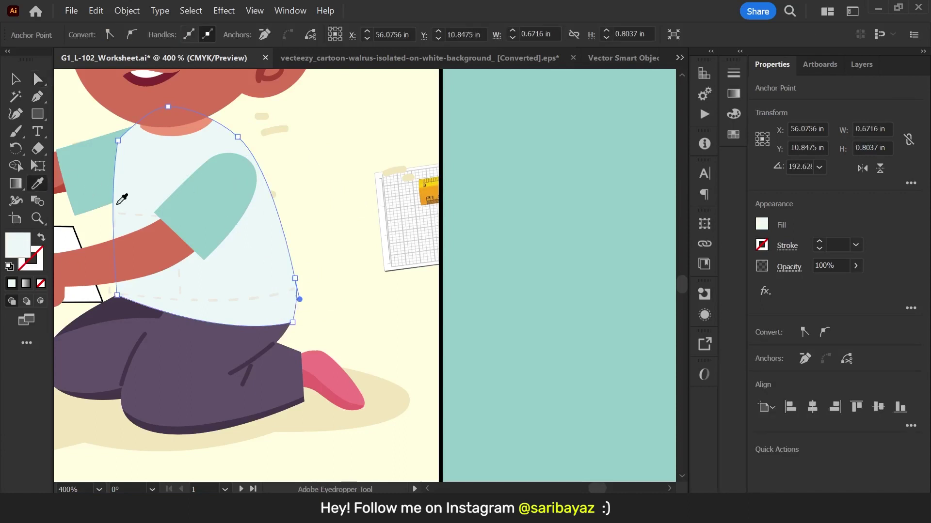
{"action": "left_click", "coordinate": [490, 214]}
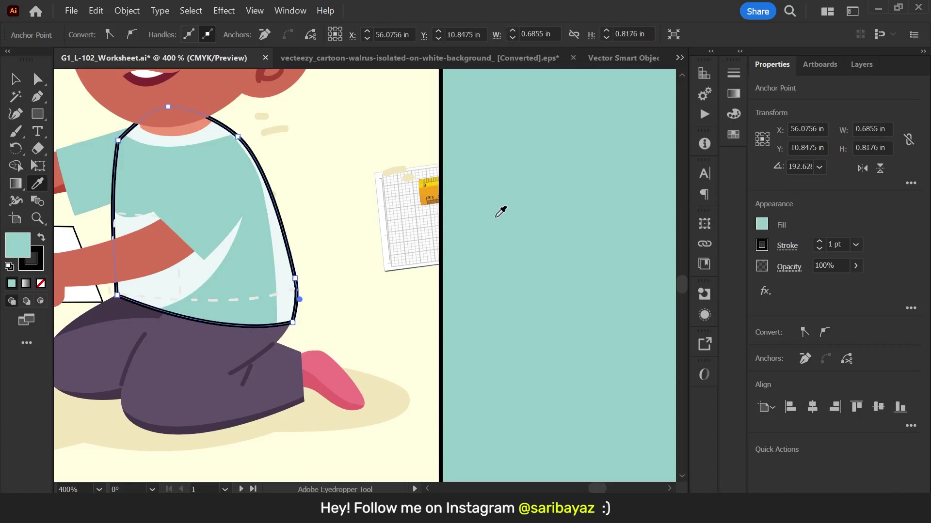
{"action": "scroll", "coordinate": [262, 220], "scroll_direction": "up", "scroll_amount": 1}
{"action": "scroll", "coordinate": [293, 204], "scroll_direction": "up", "scroll_amount": 1}
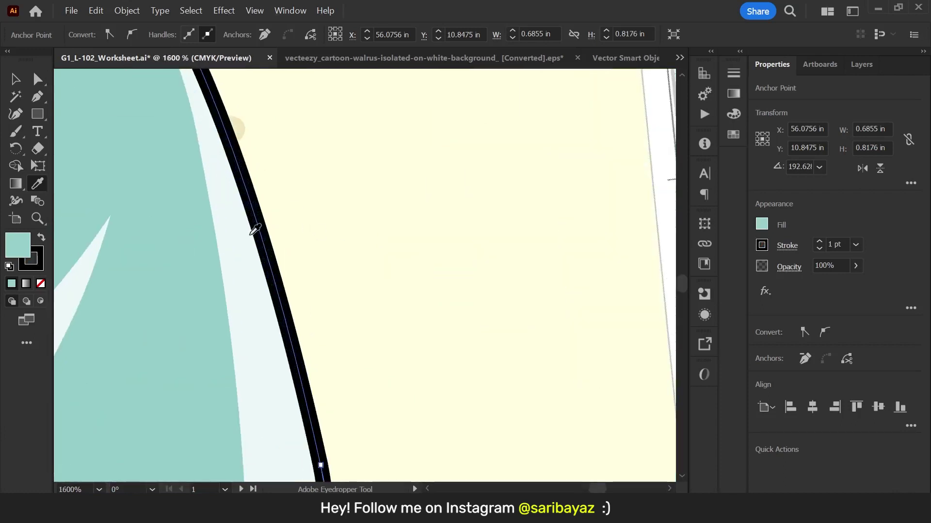
{"action": "scroll", "coordinate": [270, 233], "scroll_direction": "down", "scroll_amount": 7}
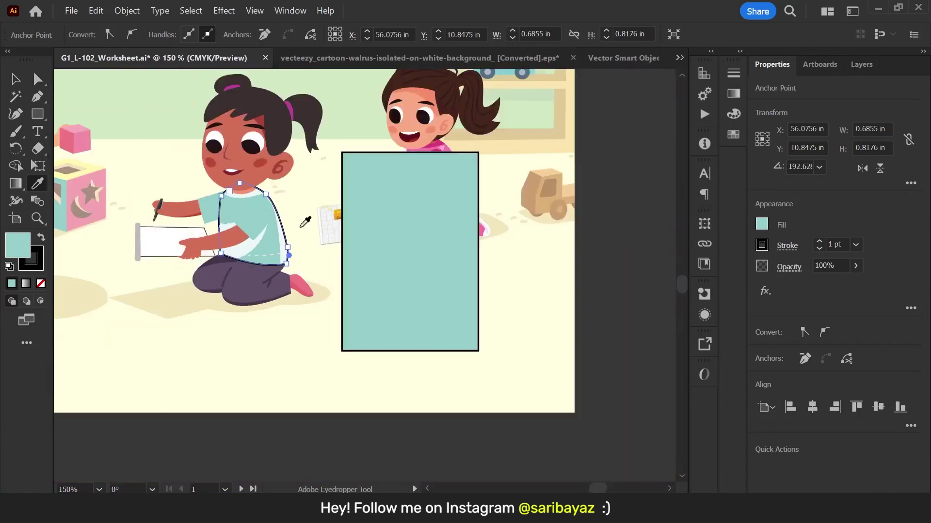
{"action": "scroll", "coordinate": [341, 187], "scroll_direction": "up", "scroll_amount": 1}
{"action": "key", "text": "v"}
{"action": "left_click", "coordinate": [356, 197]}
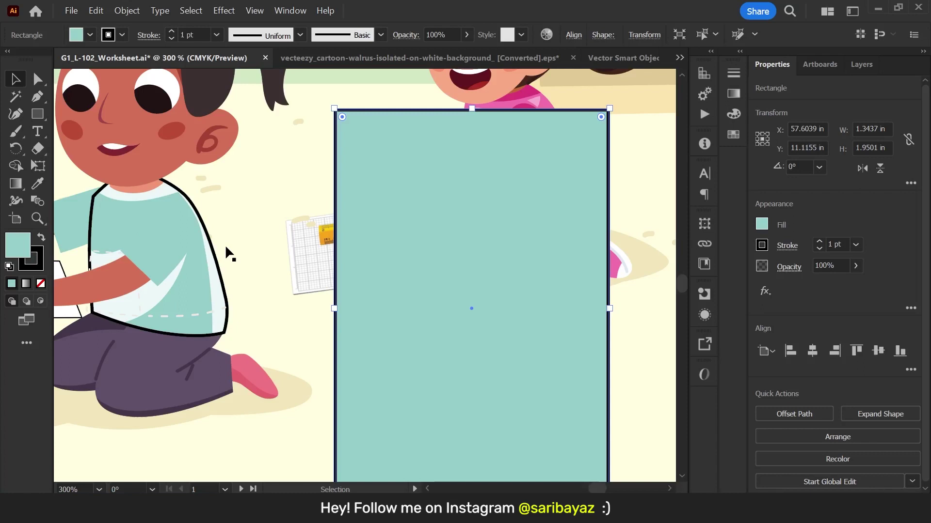
Select the shirt and Shift-click the teal rectangle with the Eyedropper to copy only its fill.
{"action": "left_click", "coordinate": [218, 259]}
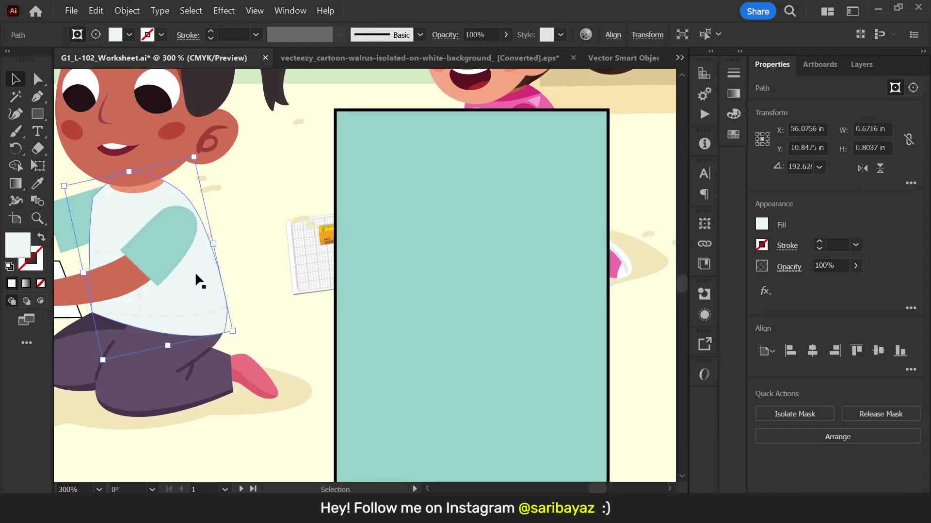
{"action": "key", "text": "i"}
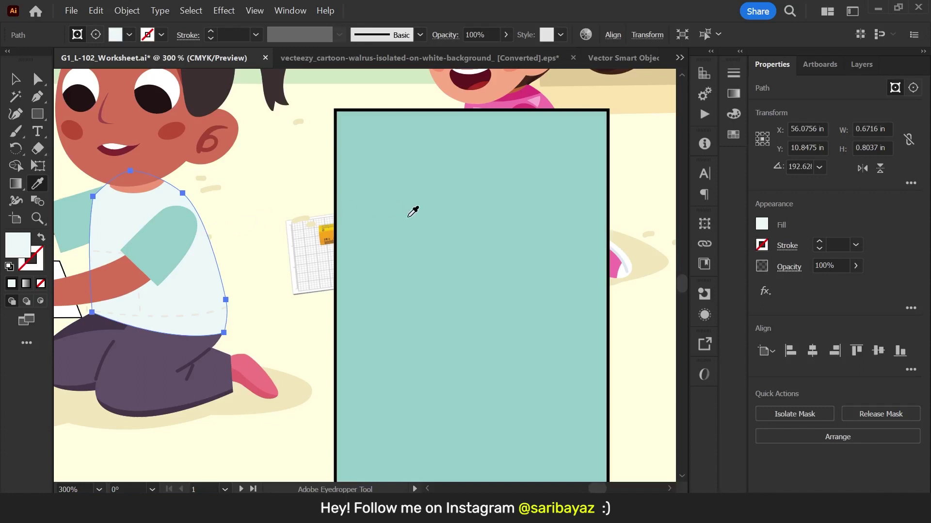
{"action": "left_click", "coordinate": [437, 208]}
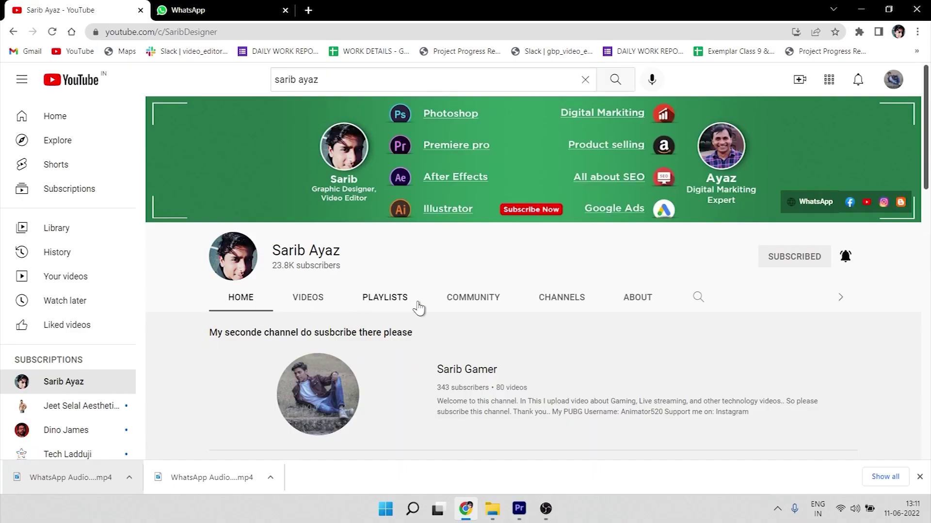
Open the channel's PLAYLISTS tab to show its banner and social post tutorial playlists.
{"action": "left_click", "coordinate": [395, 304]}
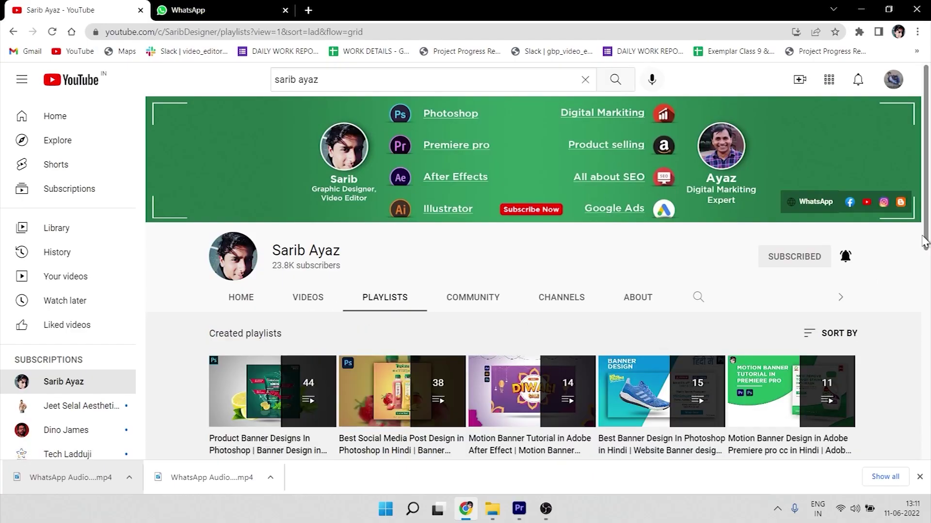